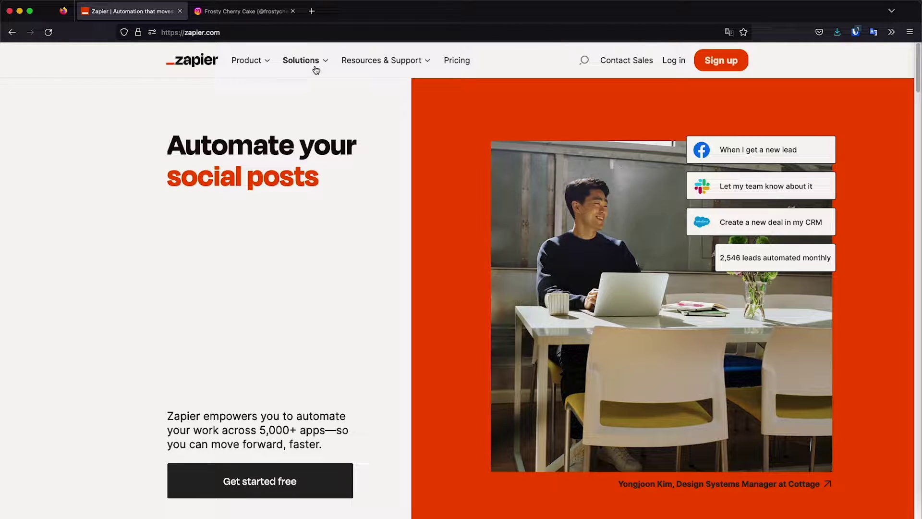
- Flip between the Zapier homepage and the frostycherrycake Instagram profile tabs
{"action": "left_click", "coordinate": [261, 13]}
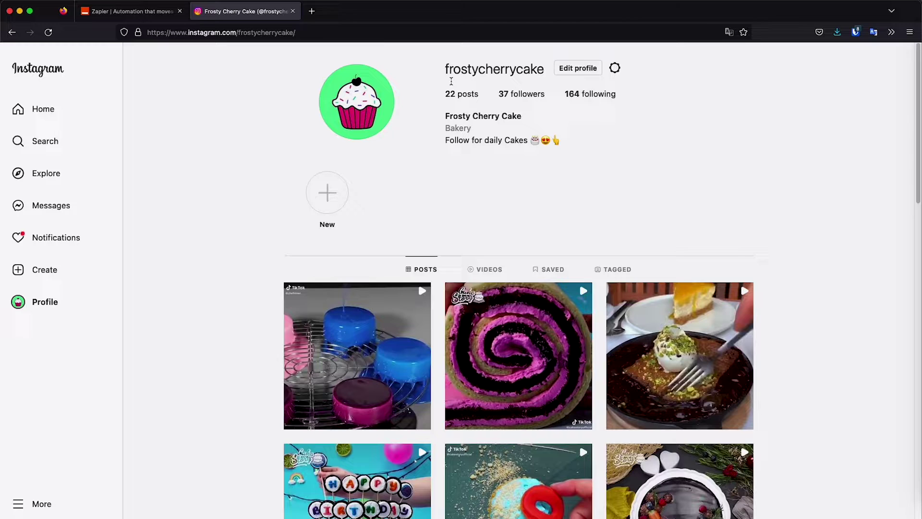
{"action": "left_click", "coordinate": [129, 11]}
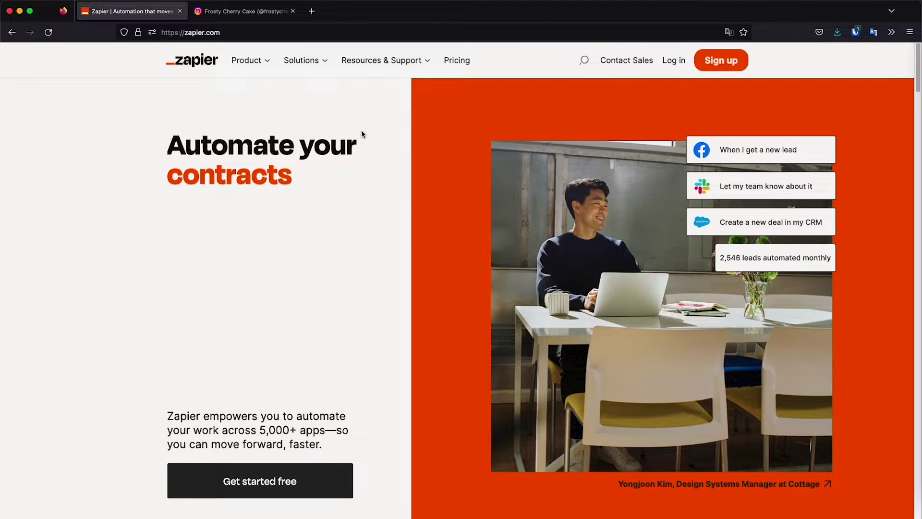
{"action": "left_click", "coordinate": [248, 13]}
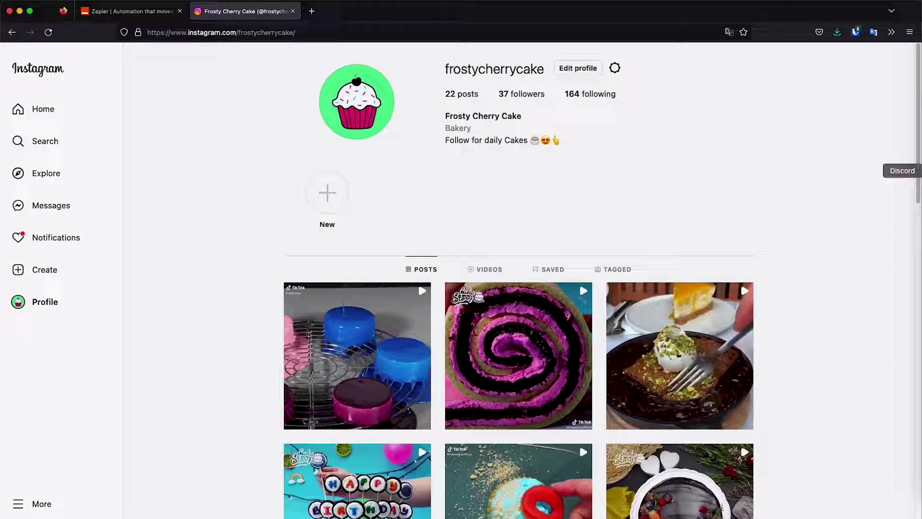
- In Discord's tutorial-tests channel, play the bot's posted Instagram video
{"action": "left_click", "coordinate": [919, 171]}
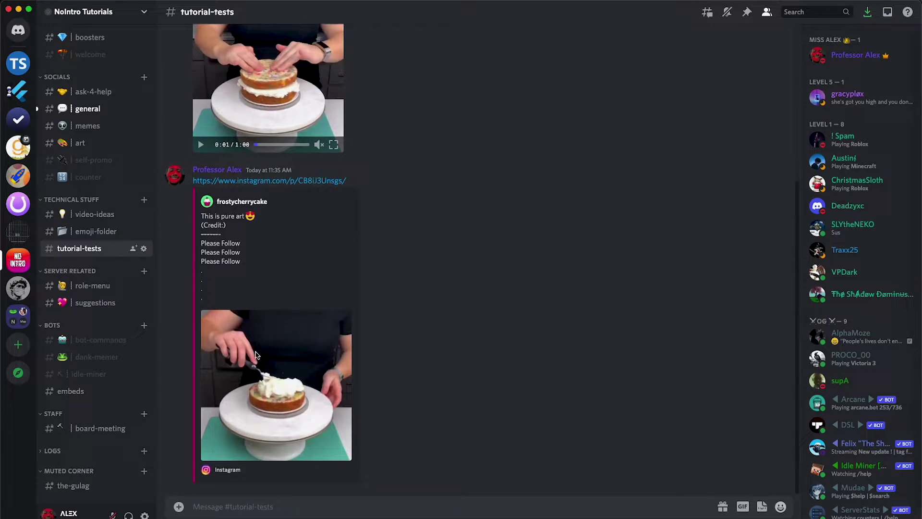
{"action": "scroll", "coordinate": [259, 312], "scroll_direction": "up", "scroll_amount": 5}
{"action": "left_click", "coordinate": [271, 307]}
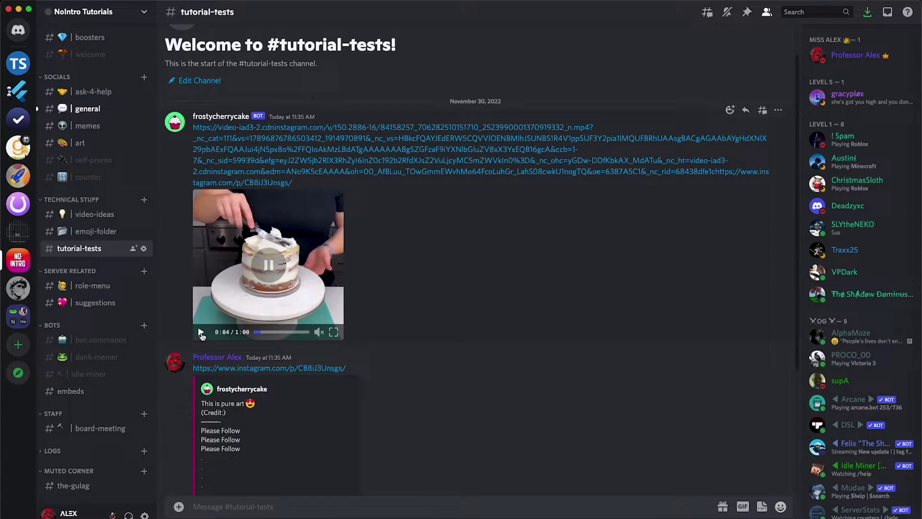
- Log in to Zapier with a Google account
{"action": "left_click", "coordinate": [919, 75]}
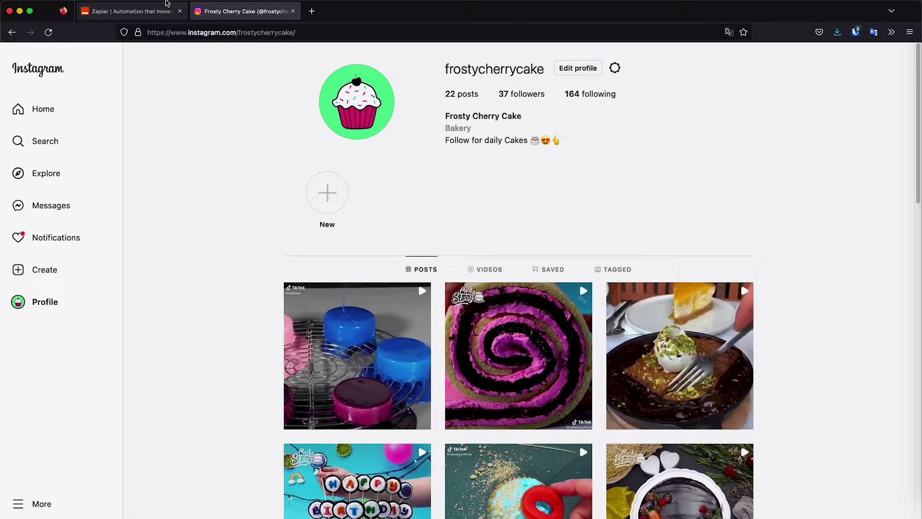
{"action": "left_click", "coordinate": [132, 11]}
{"action": "left_click", "coordinate": [682, 61]}
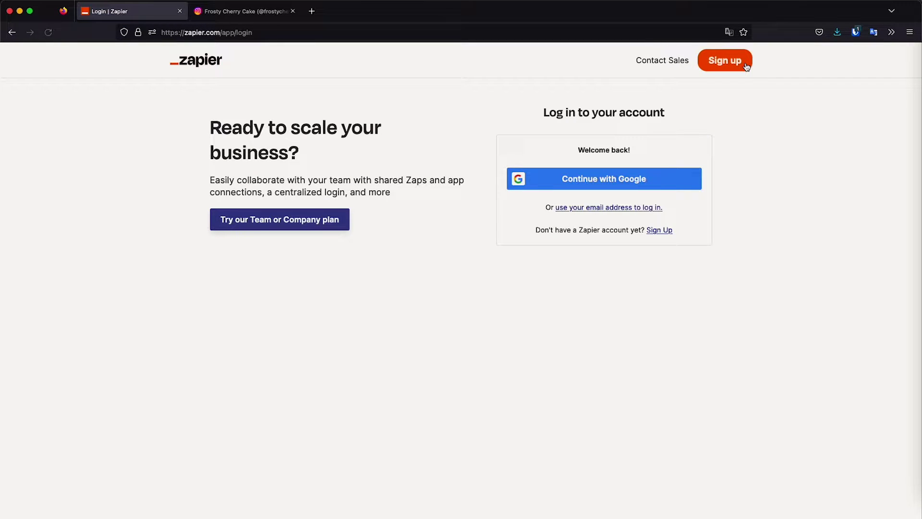
{"action": "left_click", "coordinate": [622, 178]}
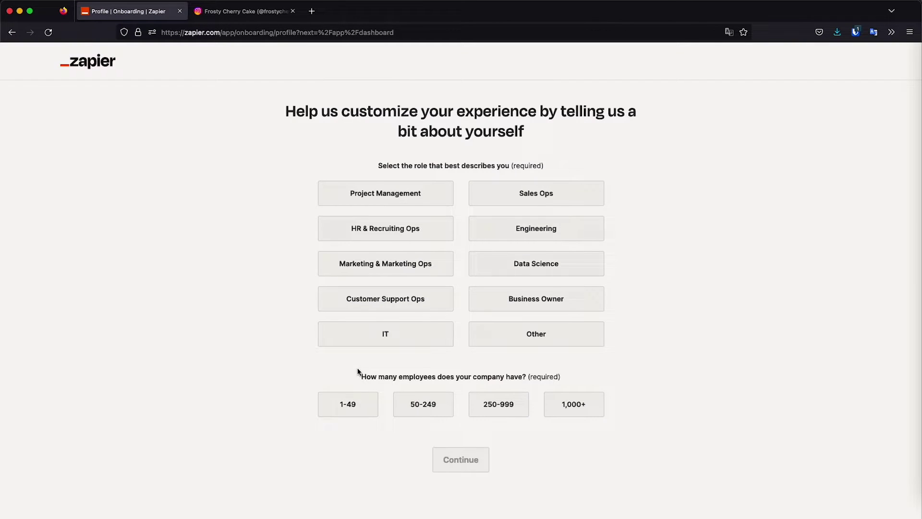
- Answer onboarding with company size 1-49 and role Other, then skip the rest
{"action": "left_click", "coordinate": [346, 403]}
{"action": "left_click", "coordinate": [533, 333]}
{"action": "left_click", "coordinate": [464, 459]}
{"action": "left_click", "coordinate": [411, 471]}
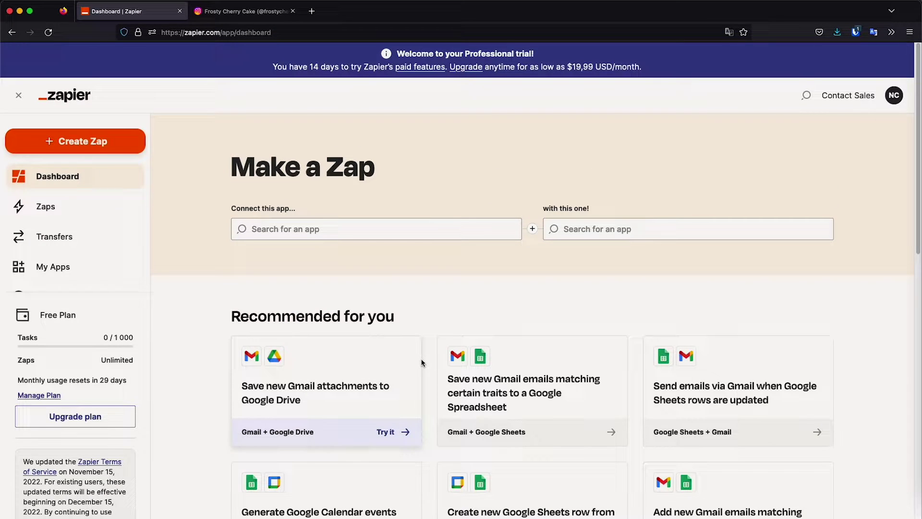
{"action": "left_click", "coordinate": [382, 234]}
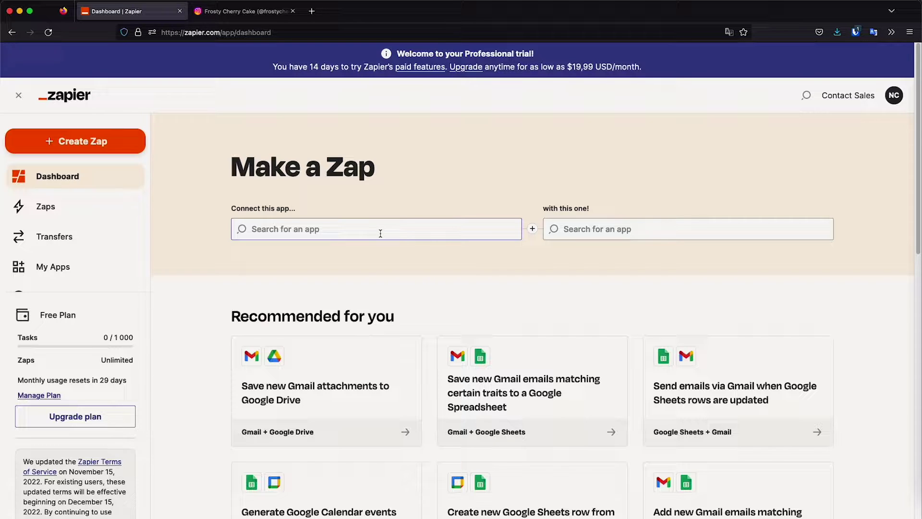
- Choose Instagram as the trigger app and Discord as the action app
{"action": "left_click", "coordinate": [281, 228]}
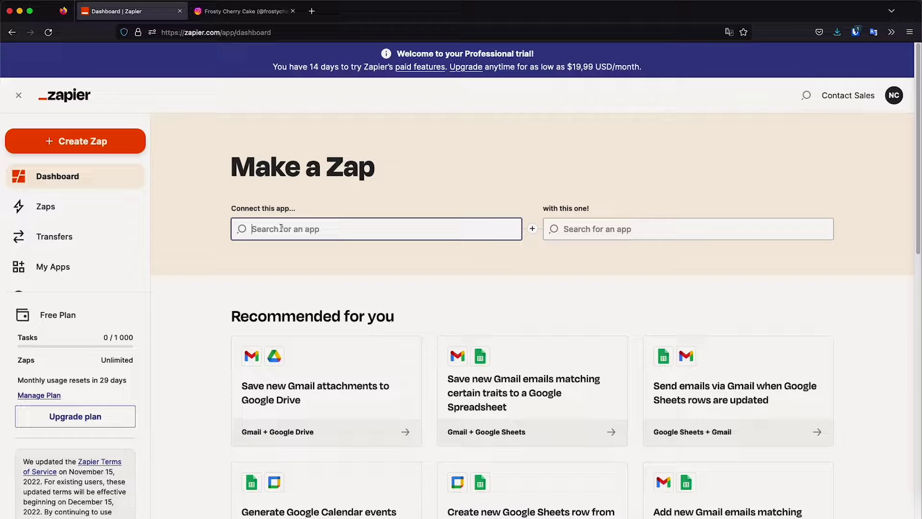
{"action": "type", "text": "insta"}
{"action": "left_click", "coordinate": [282, 259]}
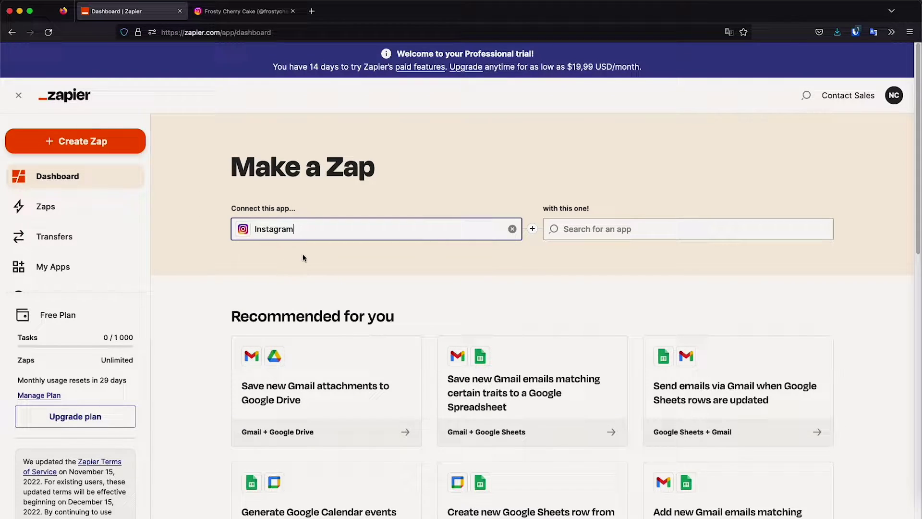
{"action": "left_click", "coordinate": [595, 222]}
{"action": "type", "text": "disc"}
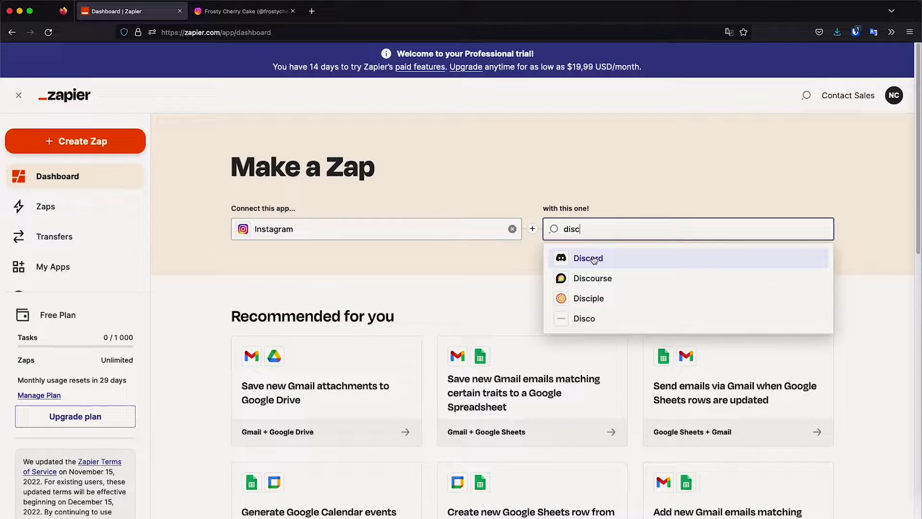
{"action": "left_click", "coordinate": [590, 260]}
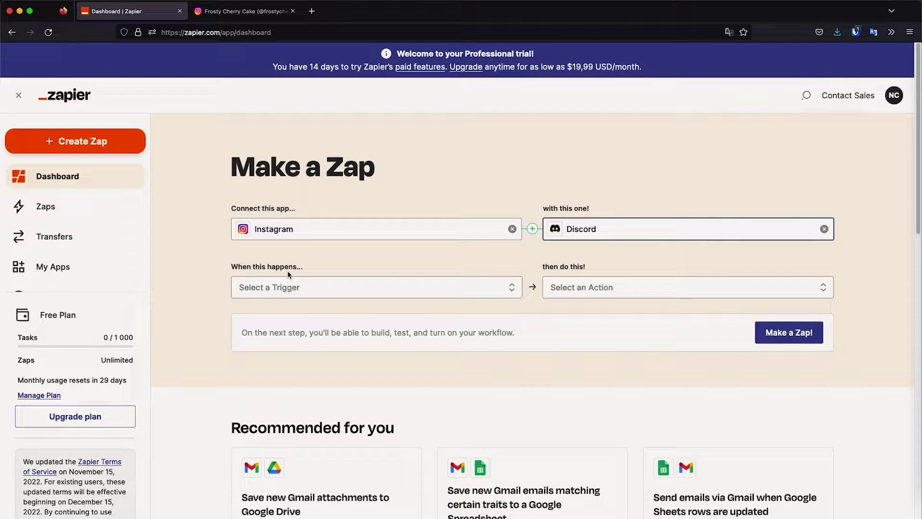
- Pick New Media Posted in My Account as trigger and Send Channel Message as action
{"action": "left_click", "coordinate": [315, 285]}
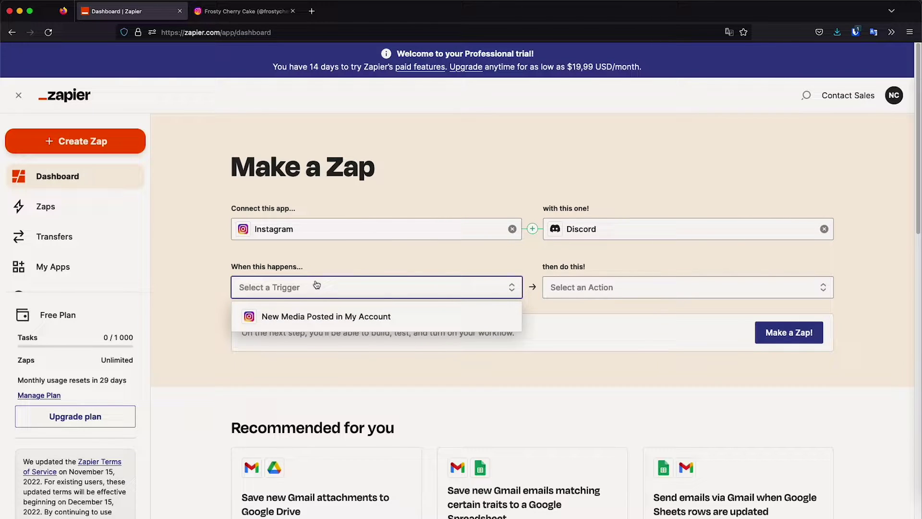
{"action": "left_click", "coordinate": [342, 318]}
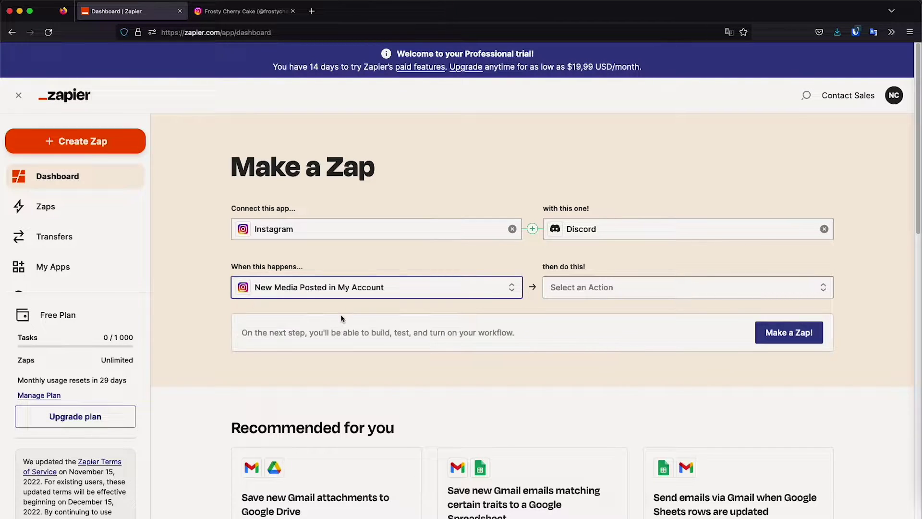
{"action": "left_click", "coordinate": [571, 287]}
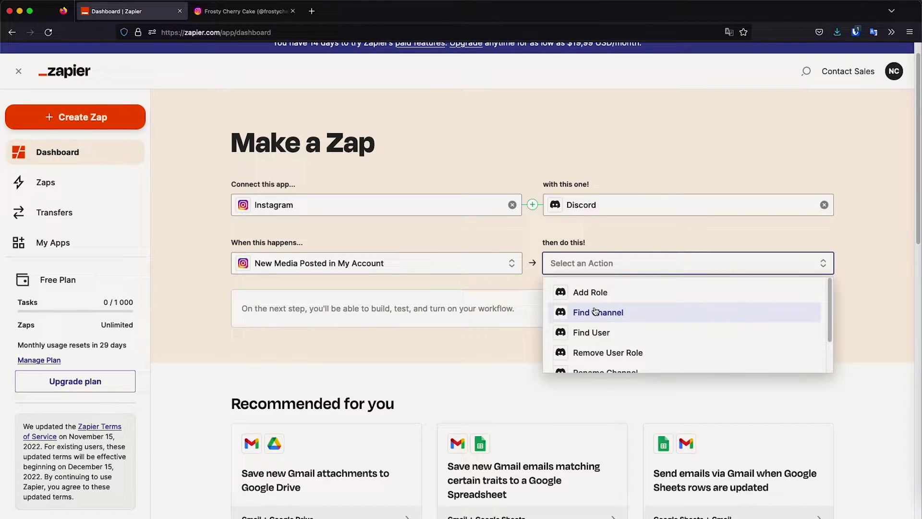
{"action": "scroll", "coordinate": [598, 314], "scroll_direction": "down", "scroll_amount": 2}
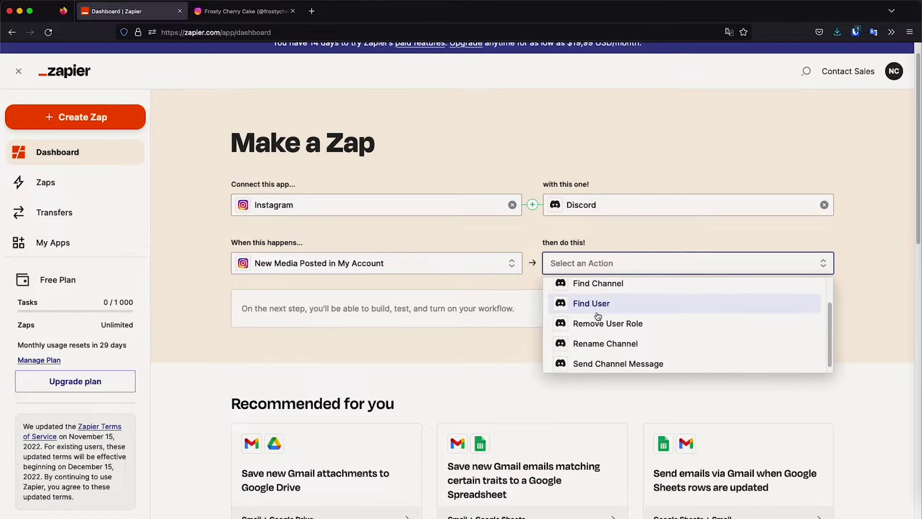
{"action": "left_click", "coordinate": [626, 361]}
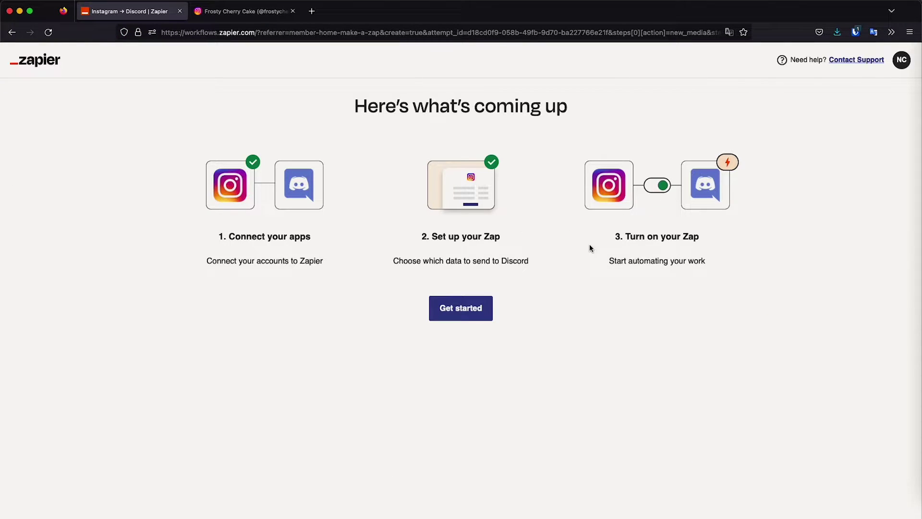
- Link and allow the Instagram account for the new Zap, then continue
{"action": "left_click", "coordinate": [459, 311]}
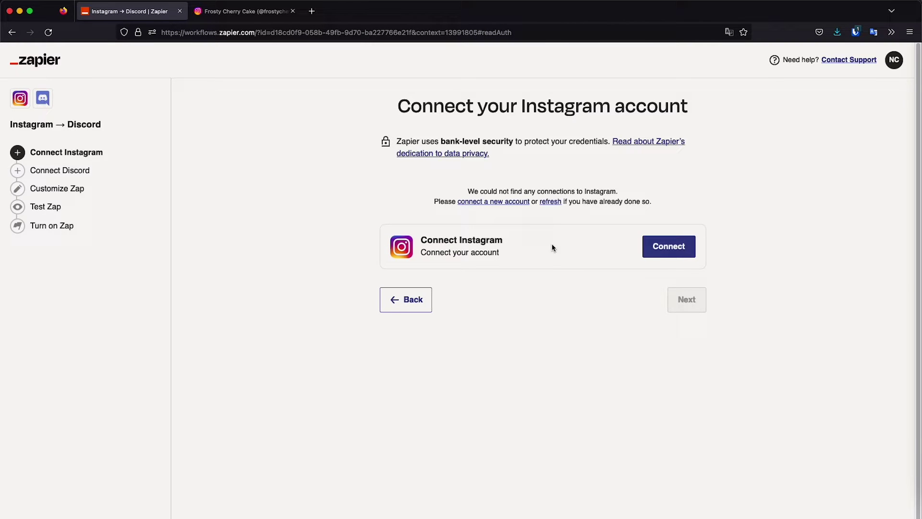
{"action": "left_click", "coordinate": [679, 250]}
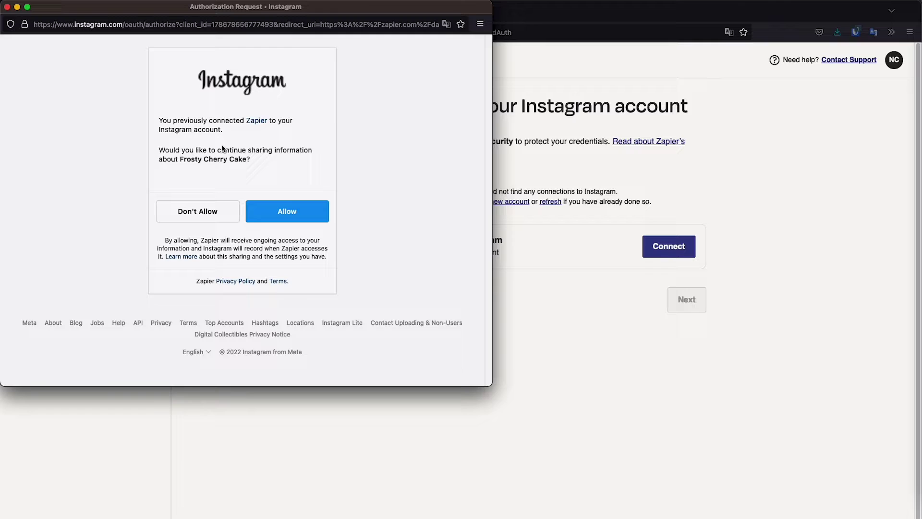
{"action": "left_click", "coordinate": [291, 215]}
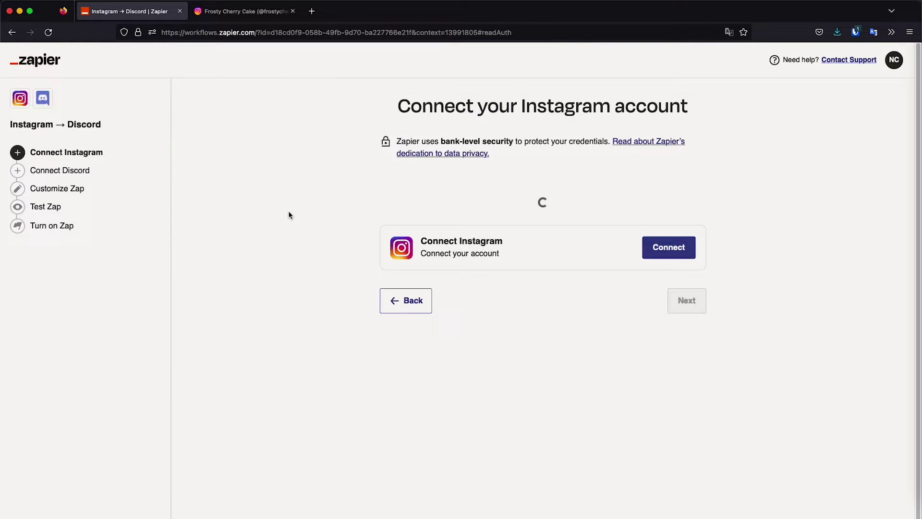
{"action": "left_click", "coordinate": [687, 275]}
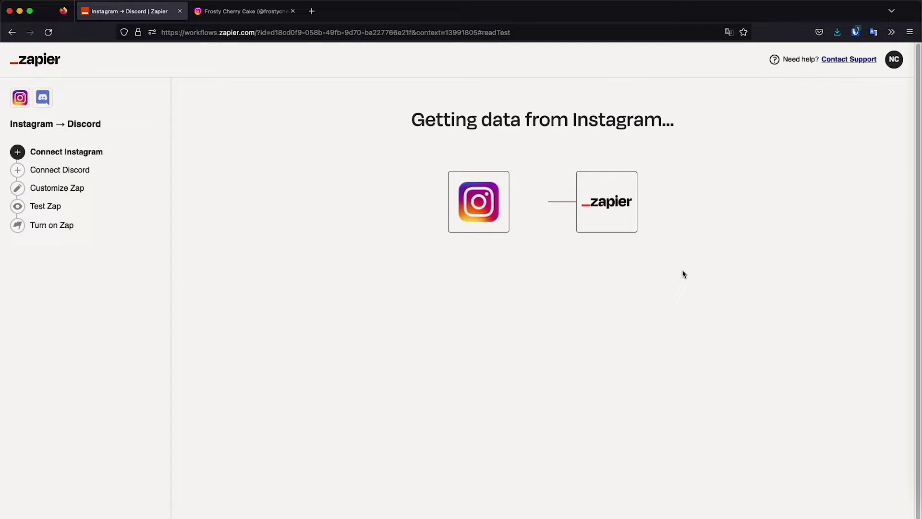
- Authorize Zapier on the NoIntro Tutorials Discord server after entering the auth code
{"action": "left_click", "coordinate": [673, 247]}
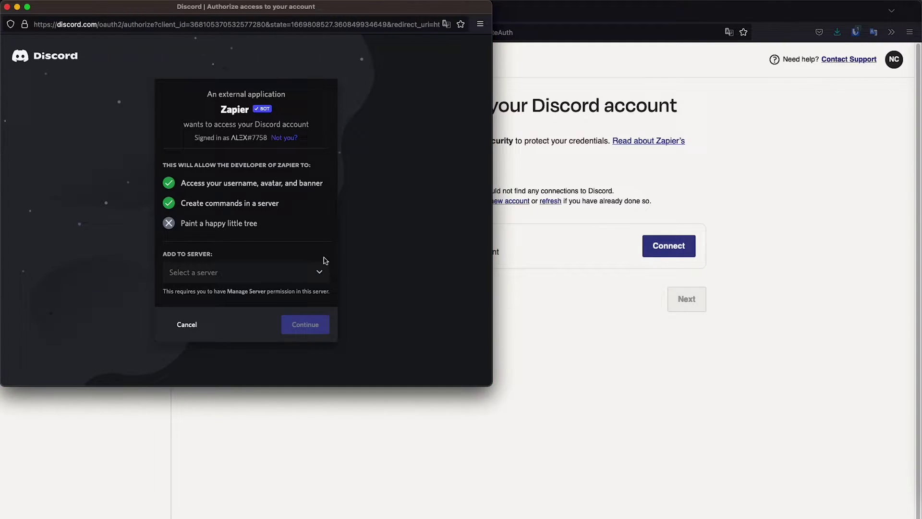
{"action": "left_click", "coordinate": [290, 282]}
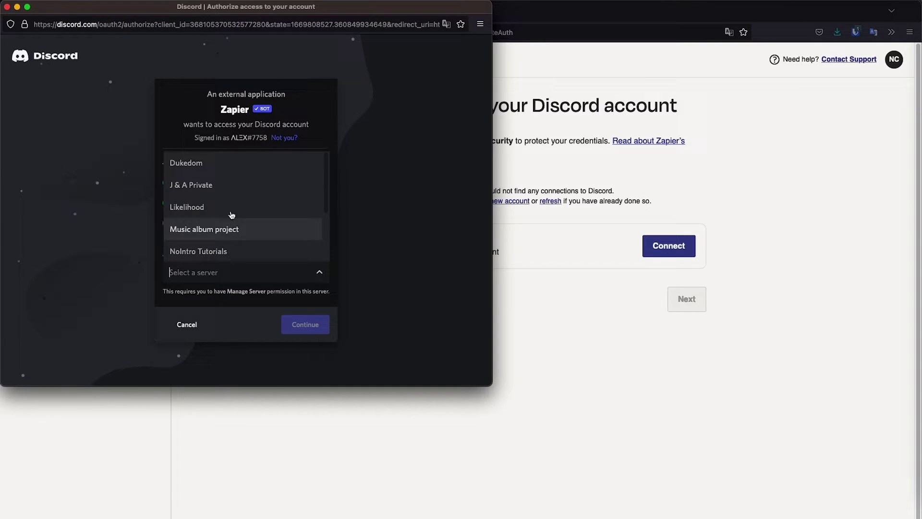
{"action": "left_click", "coordinate": [230, 250]}
{"action": "left_click", "coordinate": [258, 312]}
{"action": "type", "text": "123456"}
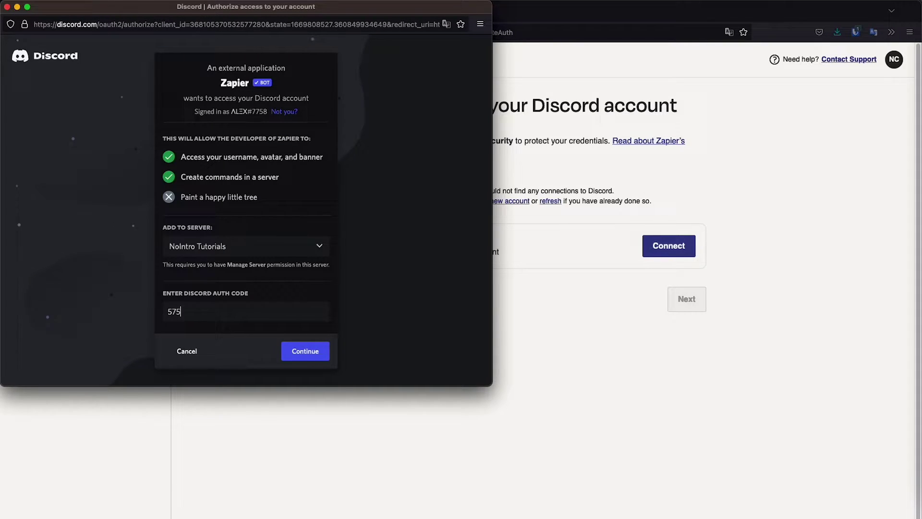
{"action": "left_click", "coordinate": [316, 355]}
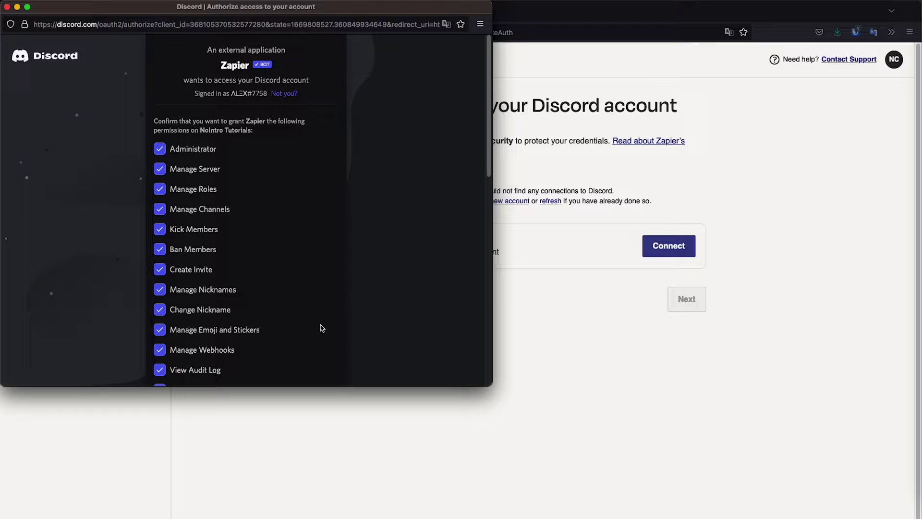
{"action": "scroll", "coordinate": [317, 326], "scroll_direction": "down", "scroll_amount": 10}
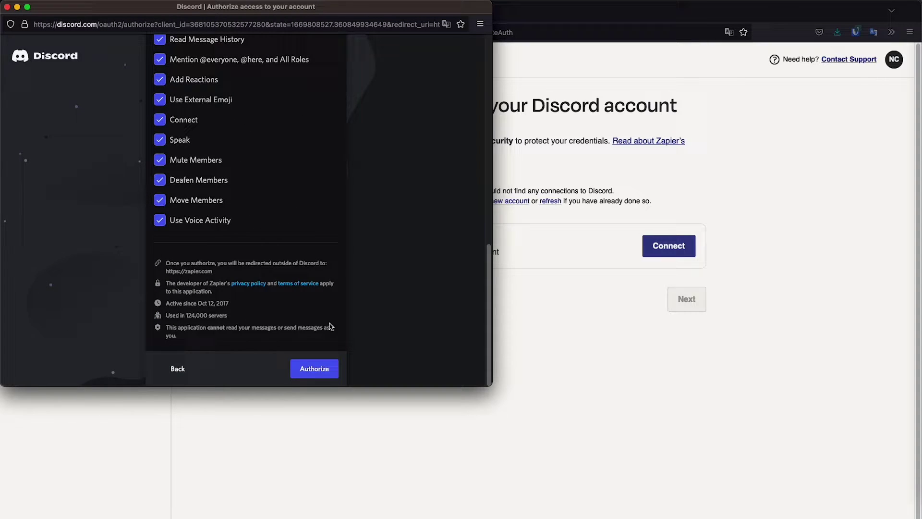
{"action": "left_click", "coordinate": [311, 369]}
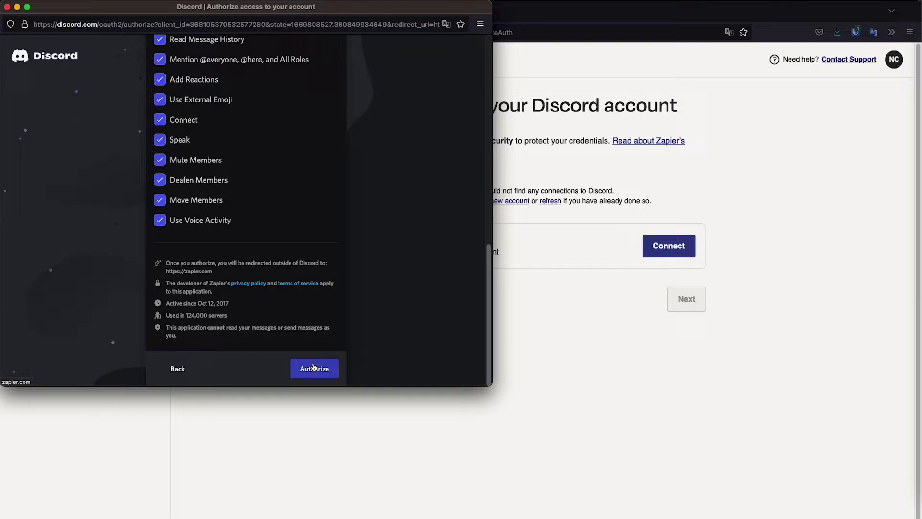
{"action": "left_click", "coordinate": [319, 369]}
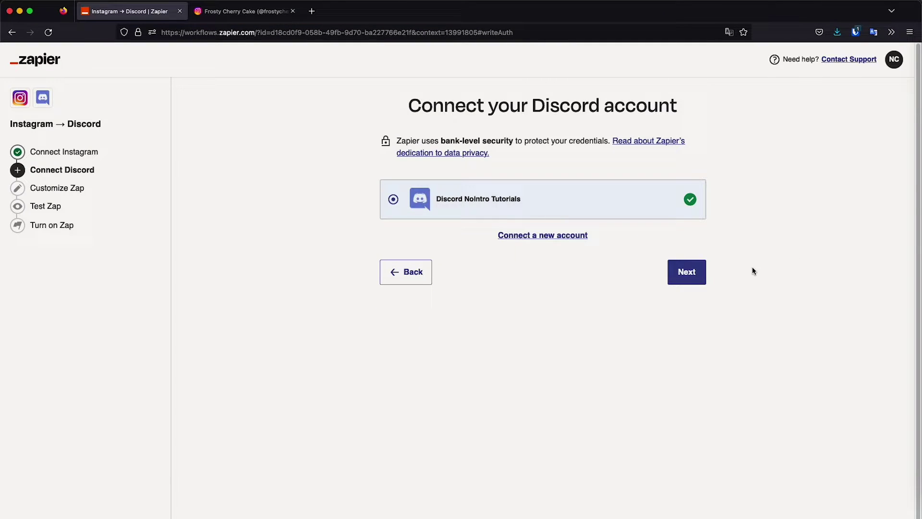
- Select the tutorial-tests Discord channel, found by searching 'test', and proceed to field mapping
{"action": "left_click", "coordinate": [699, 271]}
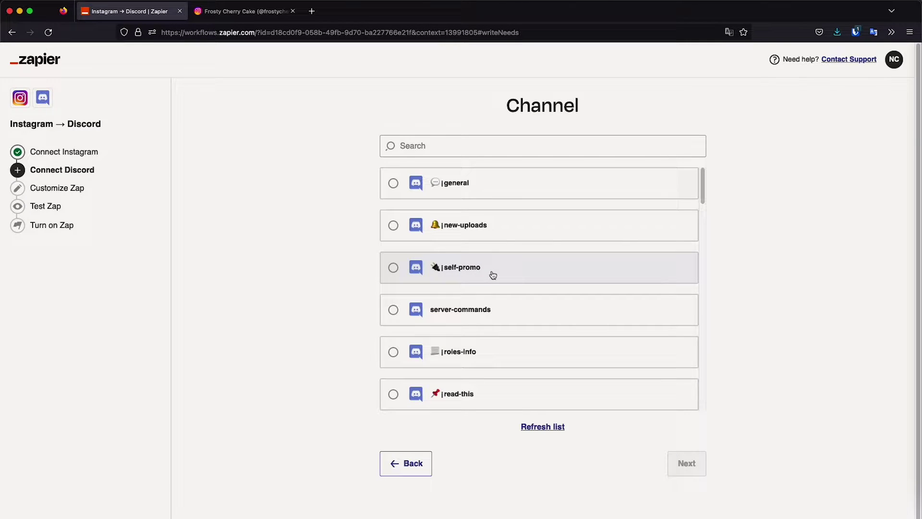
{"action": "scroll", "coordinate": [491, 274], "scroll_direction": "down", "scroll_amount": 2}
{"action": "left_click", "coordinate": [449, 145]}
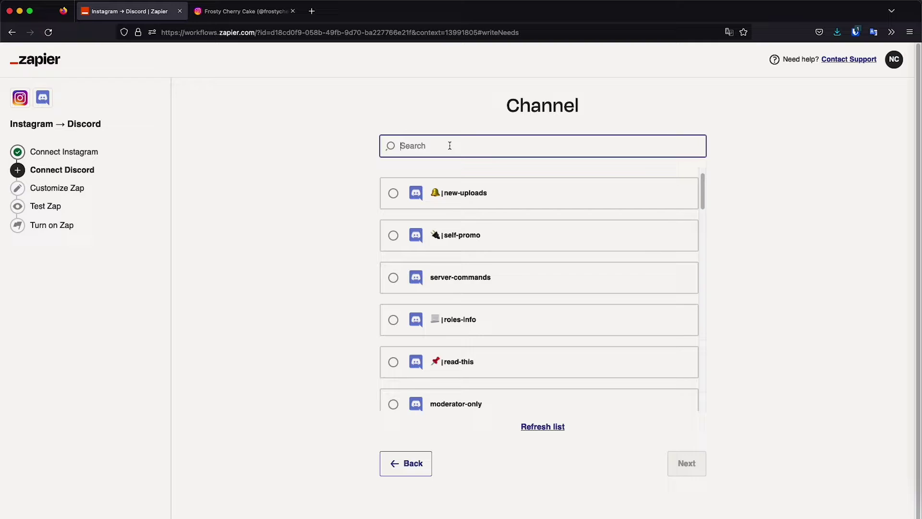
{"action": "type", "text": "test"}
{"action": "left_click", "coordinate": [433, 186]}
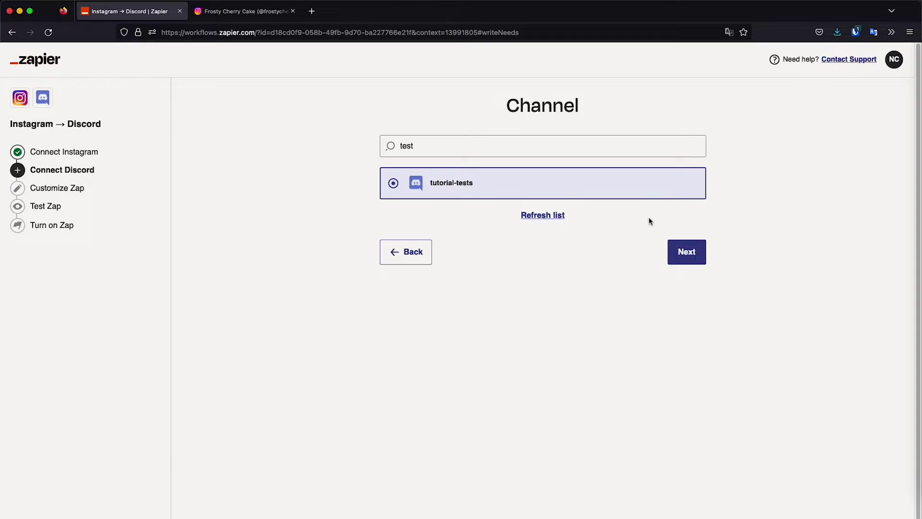
{"action": "left_click", "coordinate": [686, 253]}
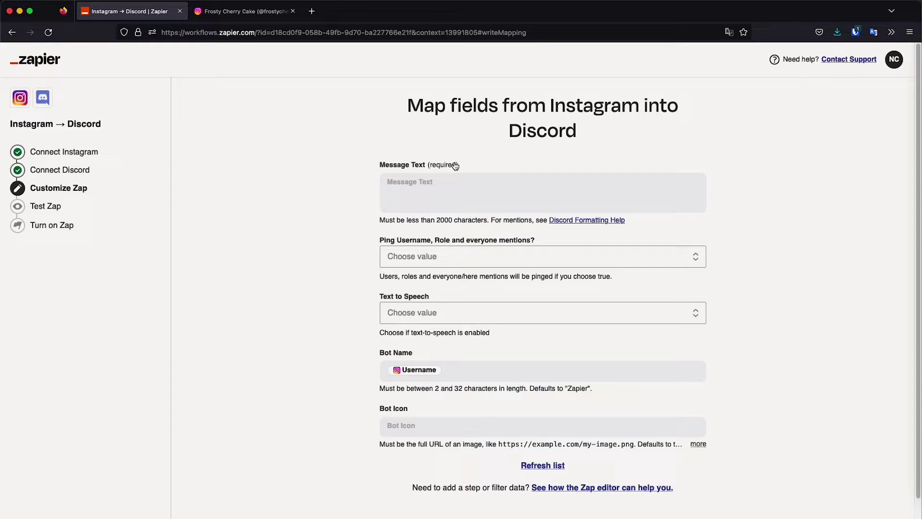
- Open the Message Text field's Instagram elements list showing Caption, Media Url, Permalink and Username
{"action": "left_click", "coordinate": [455, 180]}
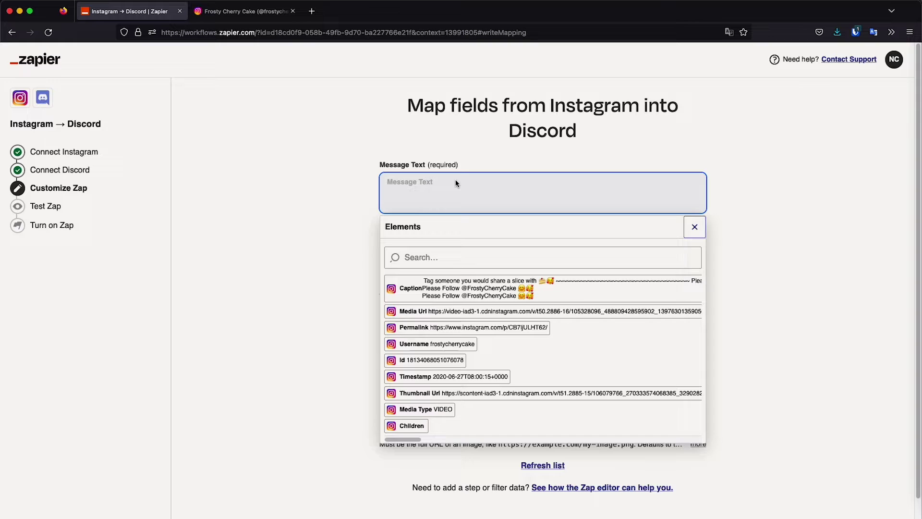
{"action": "left_click", "coordinate": [354, 186]}
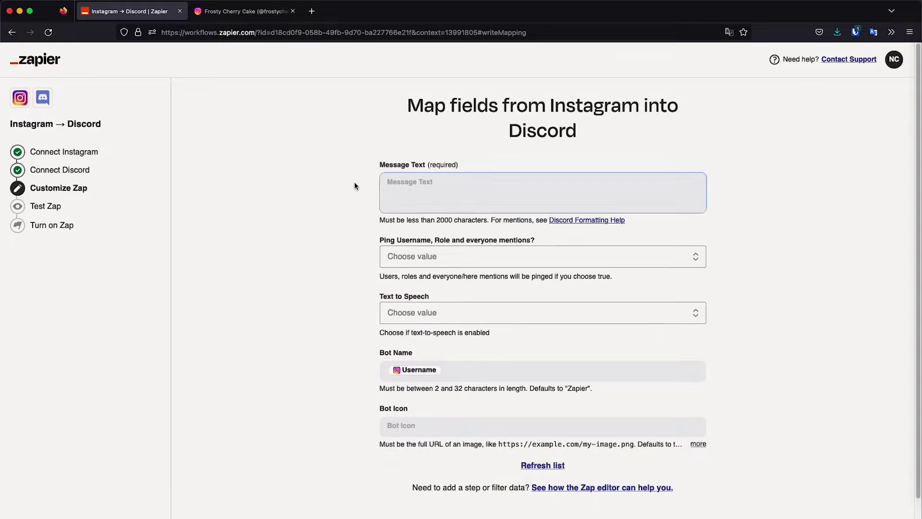
{"action": "left_click", "coordinate": [423, 184]}
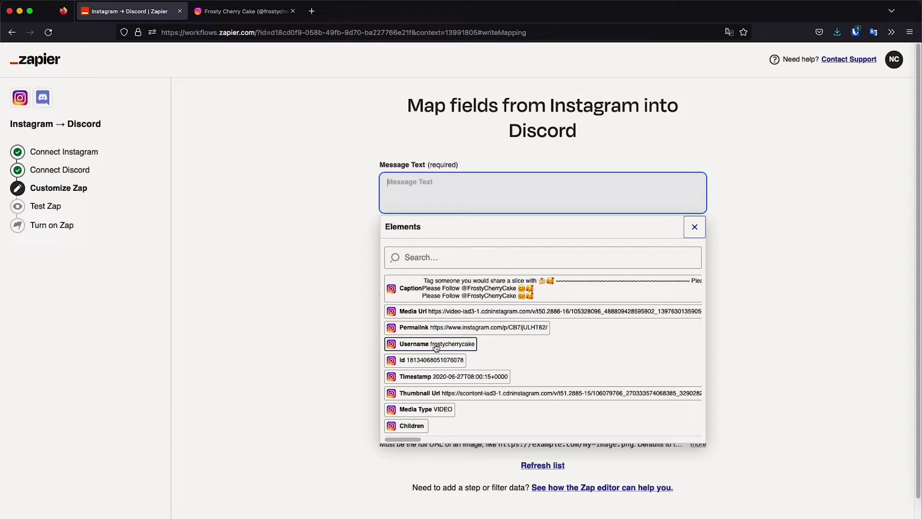
{"action": "scroll", "coordinate": [447, 370], "scroll_direction": "down", "scroll_amount": 1}
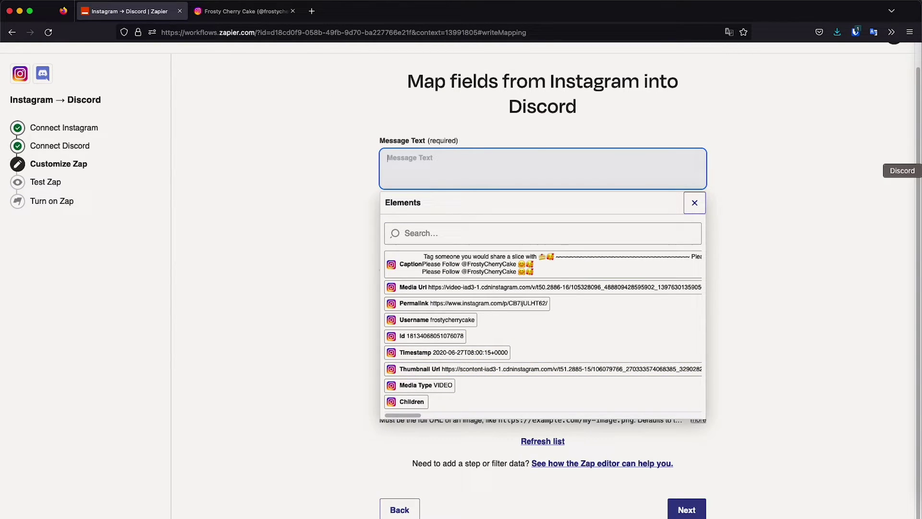
{"action": "left_click", "coordinate": [915, 171]}
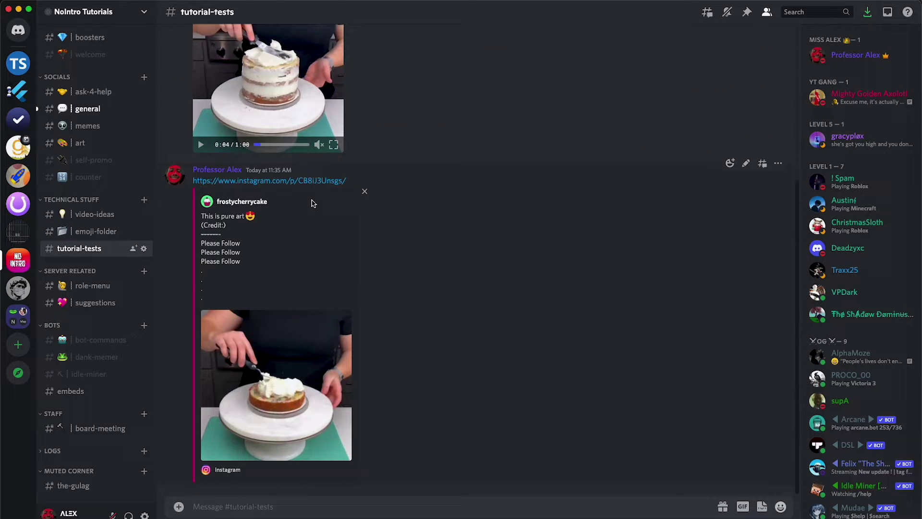
{"action": "mouse_move", "coordinate": [295, 329]}
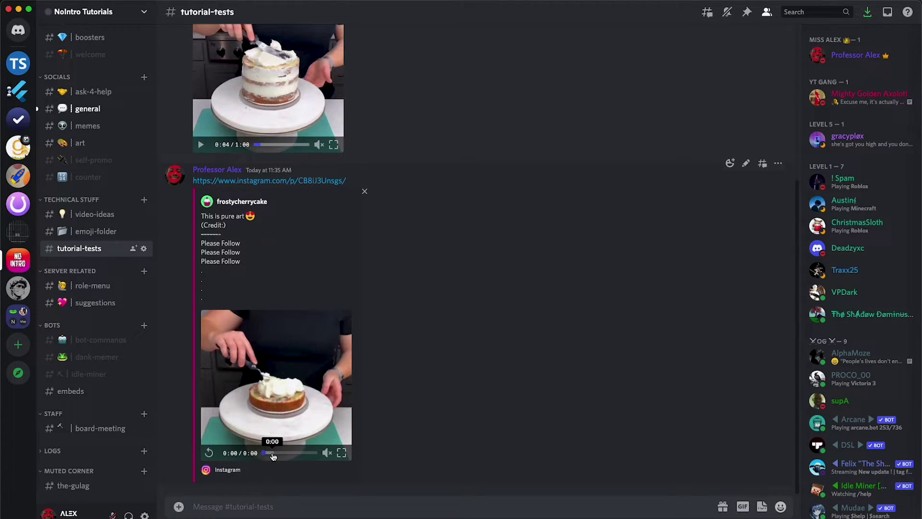
{"action": "left_click", "coordinate": [208, 454]}
{"action": "scroll", "coordinate": [402, 247], "scroll_direction": "up", "scroll_amount": 5}
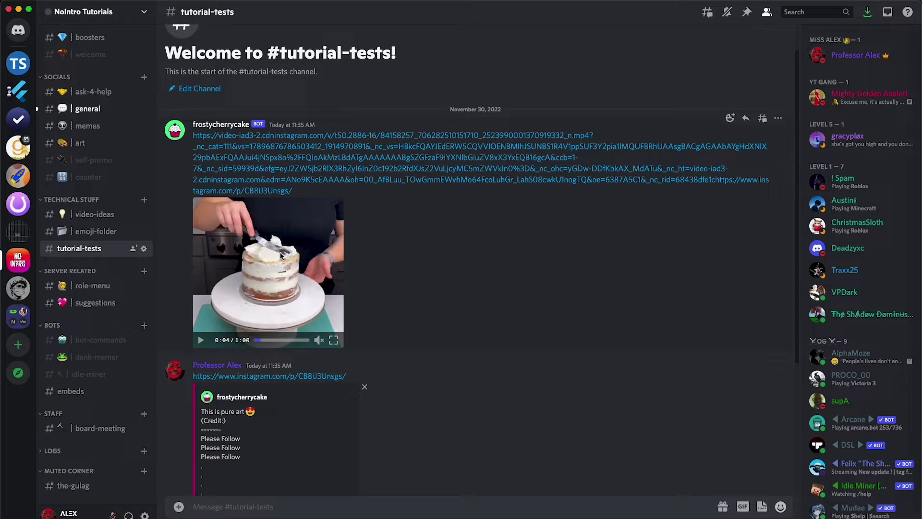
{"action": "mouse_move", "coordinate": [263, 339]}
{"action": "left_mouse_down"}
{"action": "mouse_move", "coordinate": [248, 342]}
{"action": "mouse_move", "coordinate": [259, 340]}
{"action": "left_mouse_up"}
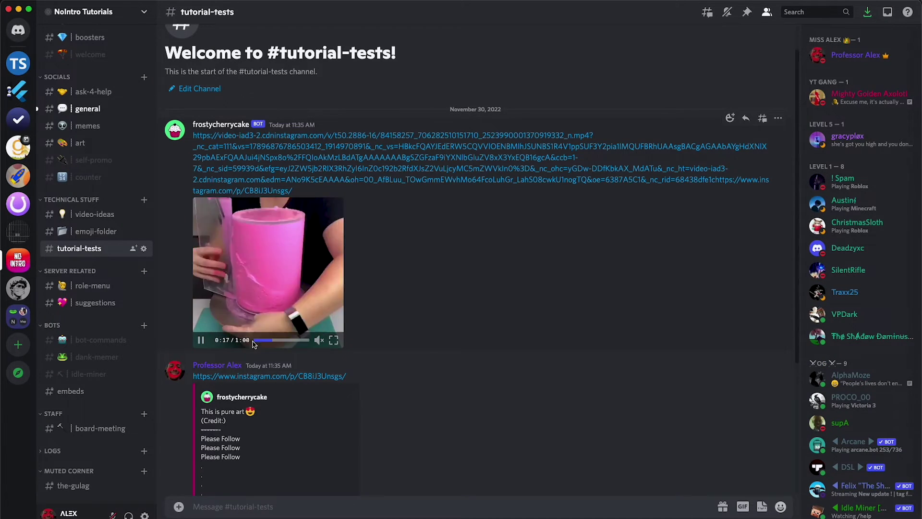
{"action": "left_click", "coordinate": [253, 331]}
{"action": "scroll", "coordinate": [285, 347], "scroll_direction": "down", "scroll_amount": 4}
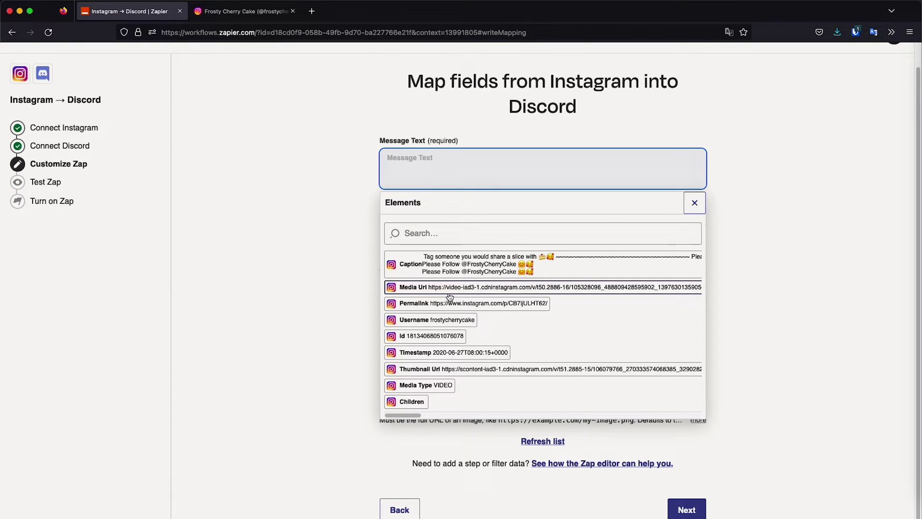
- Insert Instagram's Media Url into Message Text, then go to the Instagram profile tab
{"action": "left_click", "coordinate": [450, 288]}
{"action": "left_click", "coordinate": [287, 210]}
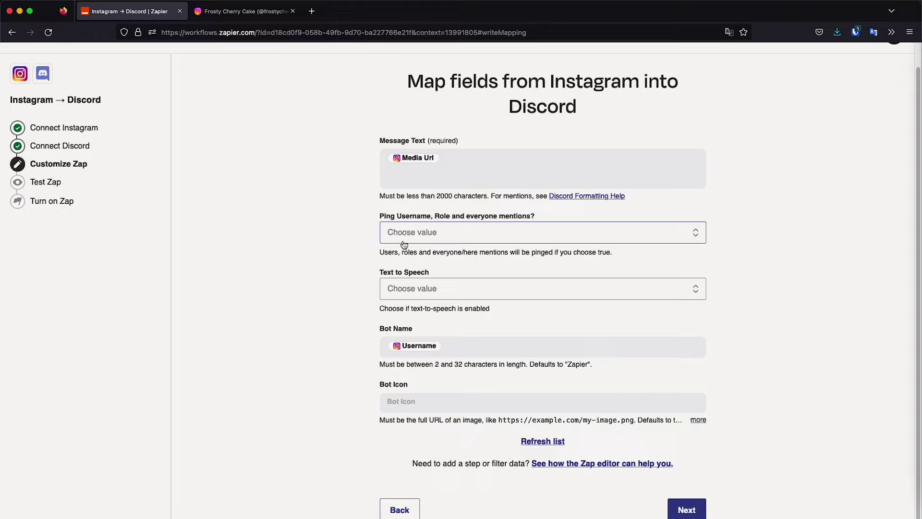
{"action": "scroll", "coordinate": [391, 237], "scroll_direction": "down", "scroll_amount": 1}
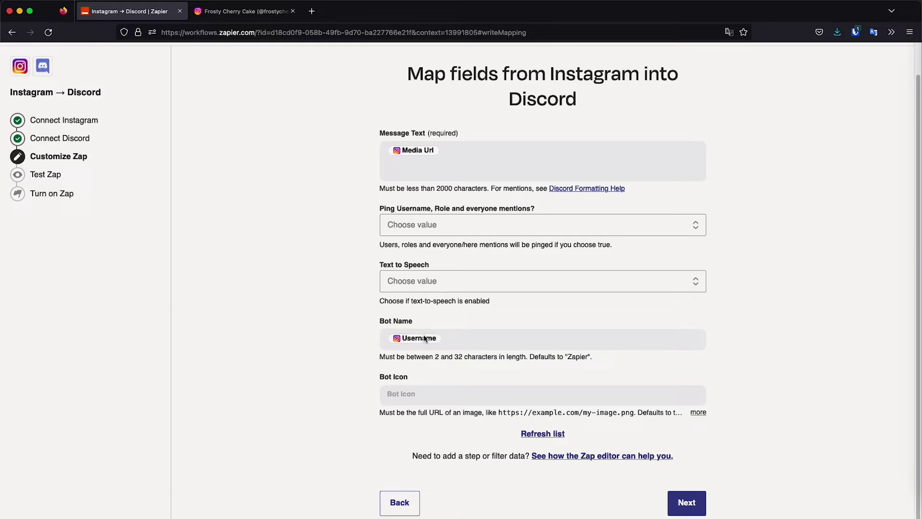
{"action": "left_click", "coordinate": [263, 13]}
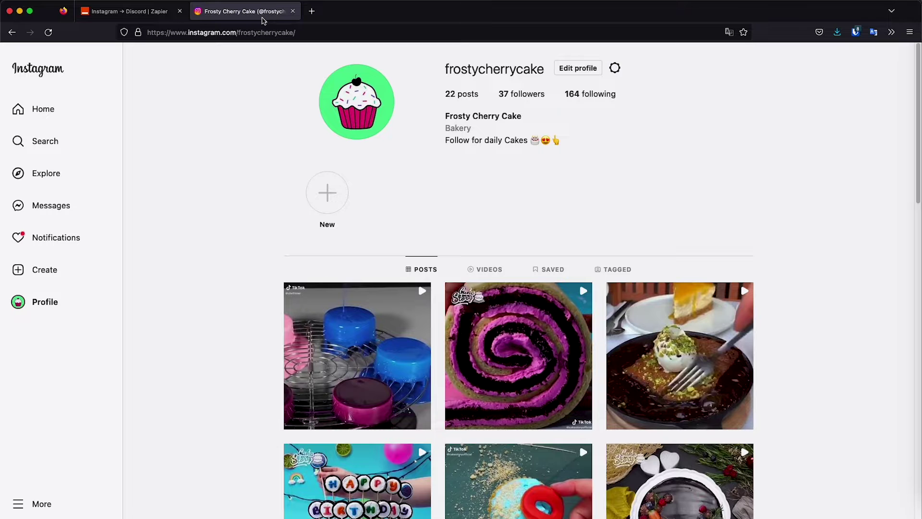
- Copy the cupcake profile picture's image link on Instagram and return to Zapier
{"action": "right_click", "coordinate": [367, 102]}
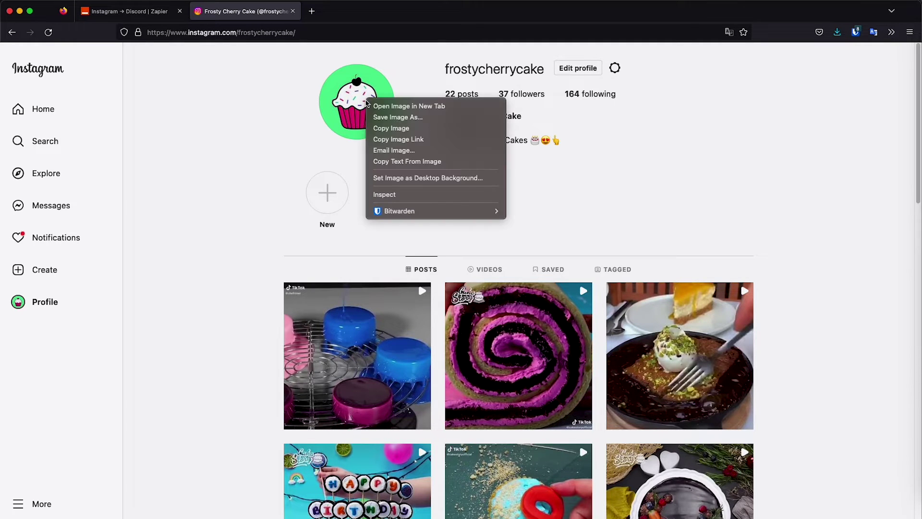
{"action": "left_click", "coordinate": [298, 123]}
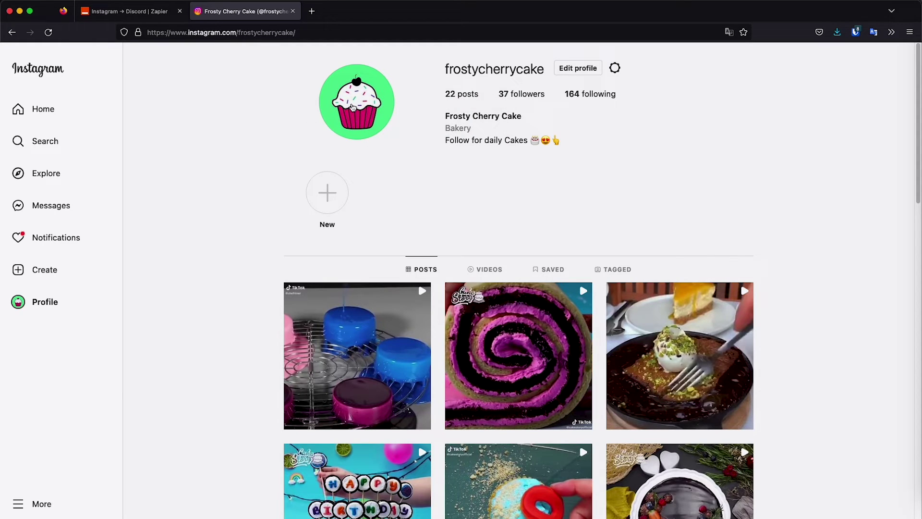
{"action": "right_click", "coordinate": [355, 96]}
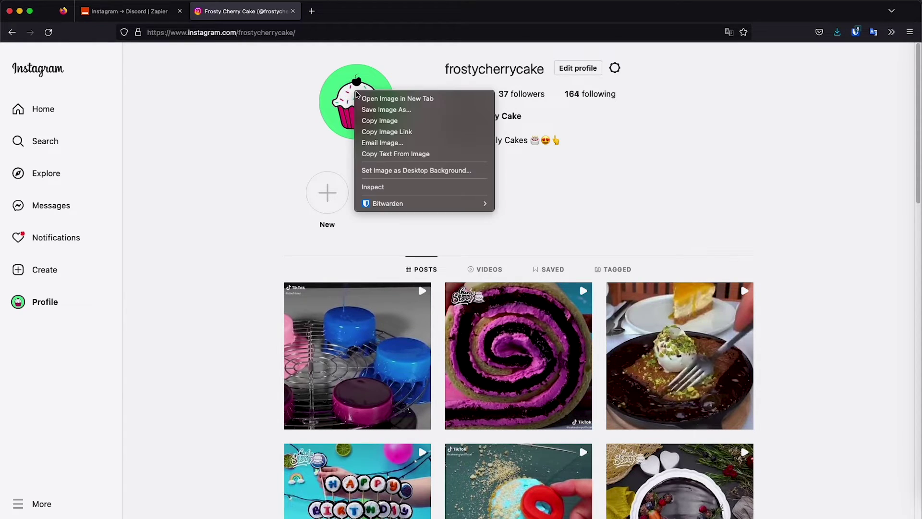
{"action": "left_click", "coordinate": [386, 134]}
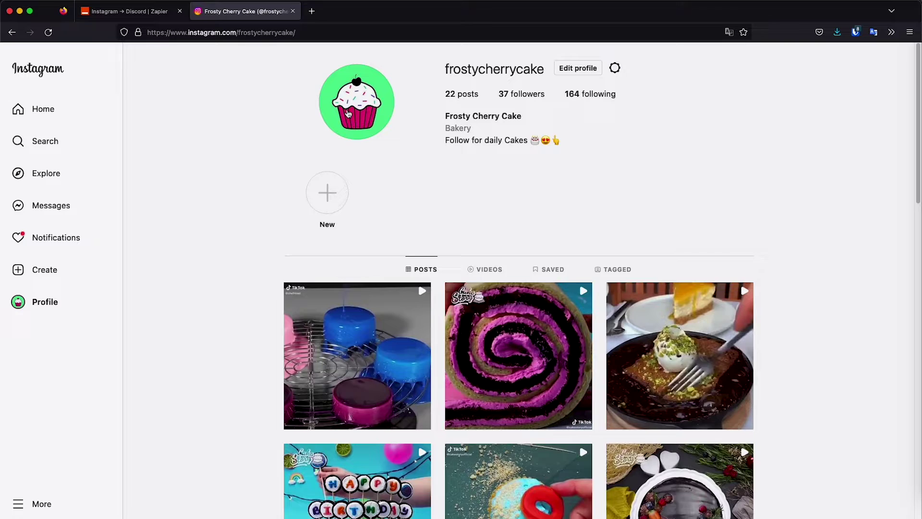
{"action": "key", "text": "ctrl+shift+Tab"}
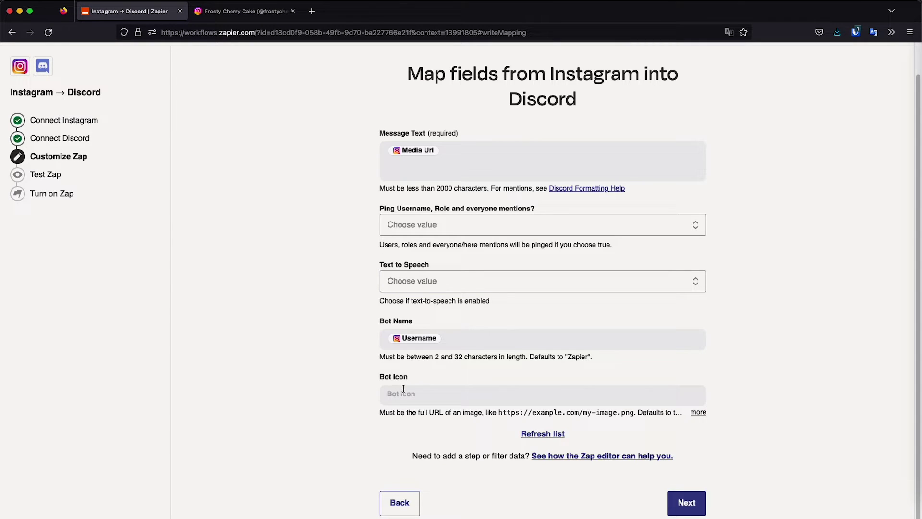
- Paste the copied profile picture URL into the Bot Icon field
{"action": "left_click", "coordinate": [404, 394]}
{"action": "right_click", "coordinate": [407, 395]}
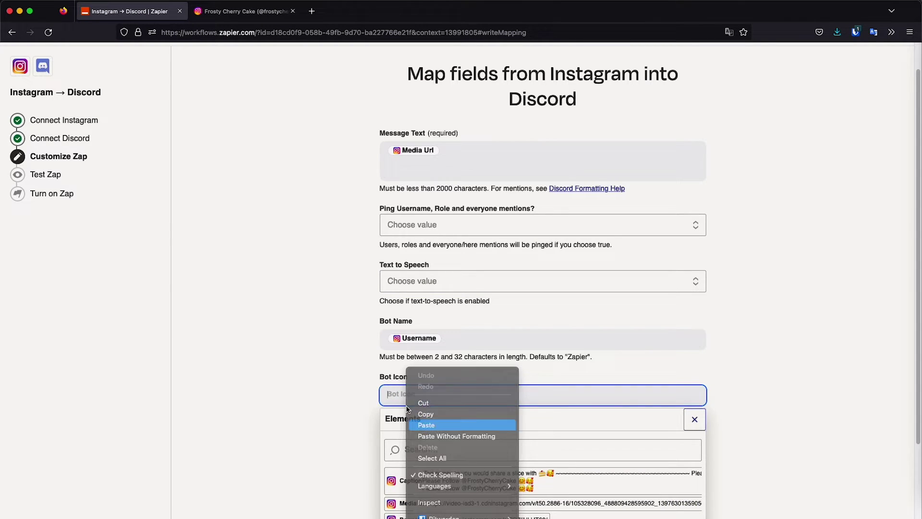
{"action": "left_click", "coordinate": [426, 425]}
{"action": "scroll", "coordinate": [332, 341], "scroll_direction": "down", "scroll_amount": 5}
{"action": "left_click", "coordinate": [331, 308]}
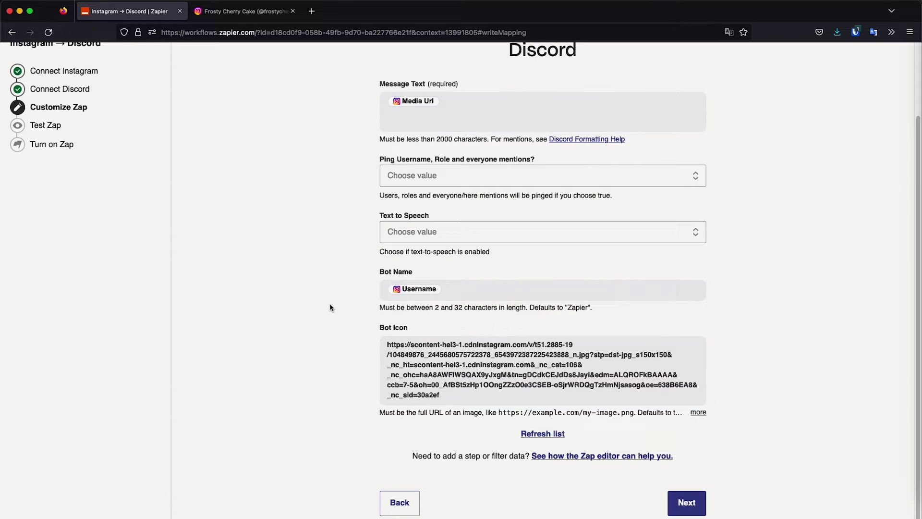
- Advance to the Test Zap step with Discord snapped beside Zapier on the right
{"action": "left_click", "coordinate": [682, 502]}
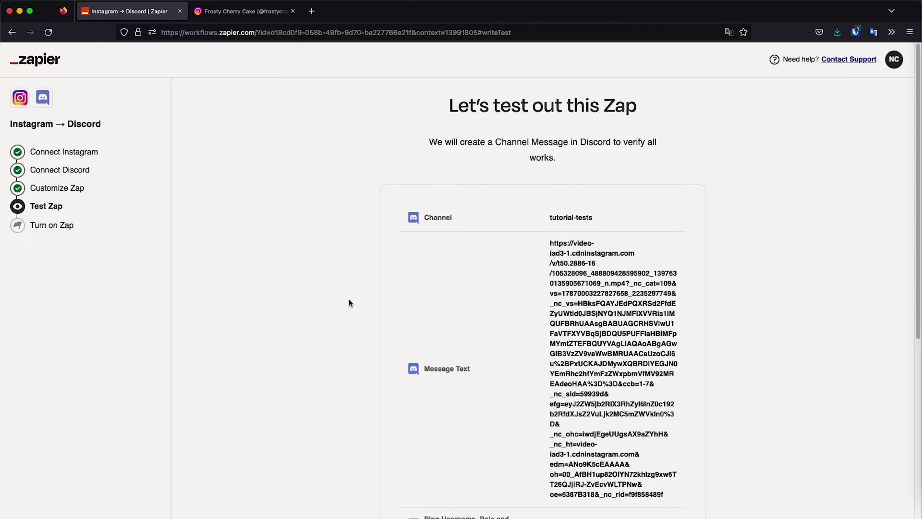
{"action": "scroll", "coordinate": [349, 302], "scroll_direction": "down", "scroll_amount": 5}
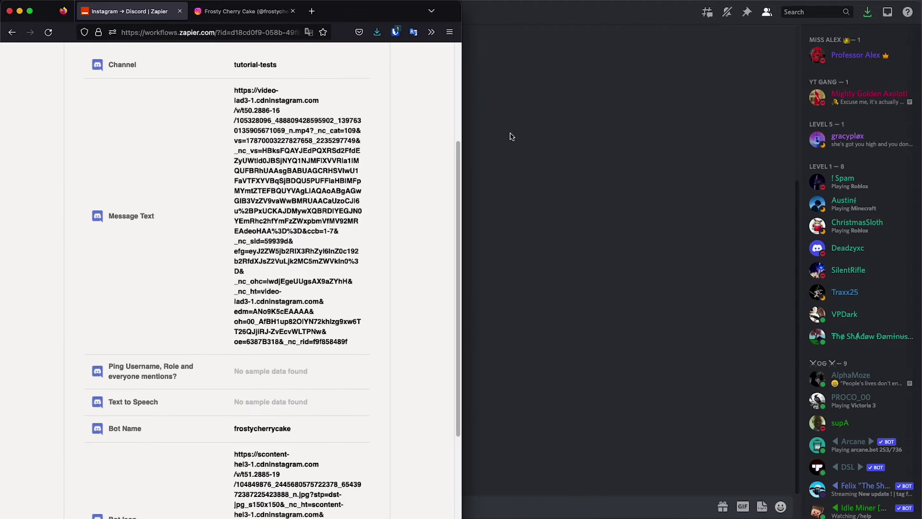
{"action": "key", "text": "ctrl+alt+Right"}
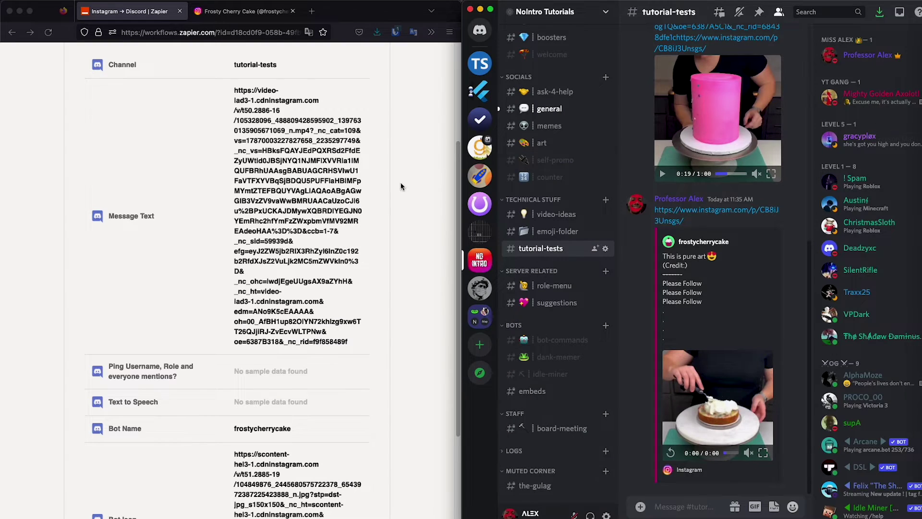
{"action": "scroll", "coordinate": [301, 215], "scroll_direction": "down", "scroll_amount": 2}
{"action": "scroll", "coordinate": [302, 214], "scroll_direction": "down", "scroll_amount": 3}
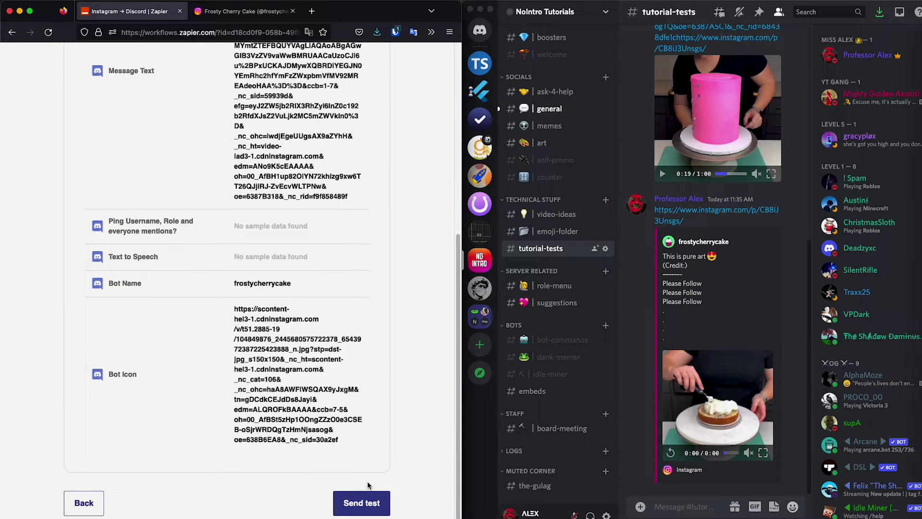
- Send the Discord test message and review the frostycherrycake bot's Instagram video post in tutorial-tests
{"action": "left_click", "coordinate": [373, 504]}
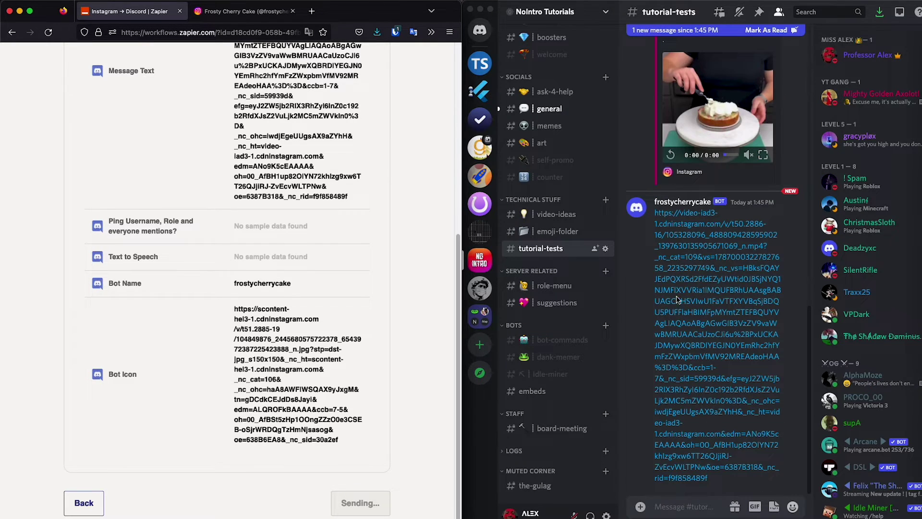
{"action": "double_click", "coordinate": [632, 13]}
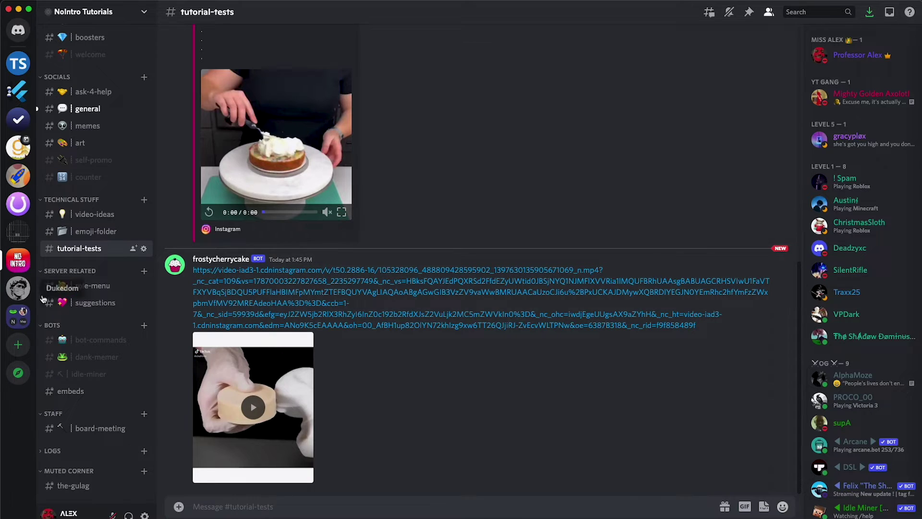
- Compare the first Instagram post's pink-cake video with the video the bot posted in Discord
{"action": "key", "text": "super+Tab"}
{"action": "left_click", "coordinate": [231, 13]}
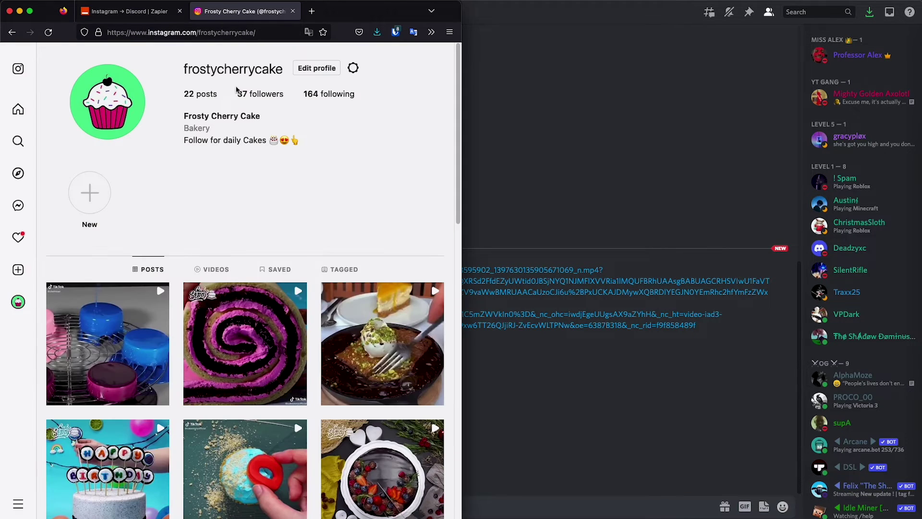
{"action": "left_click", "coordinate": [119, 331]}
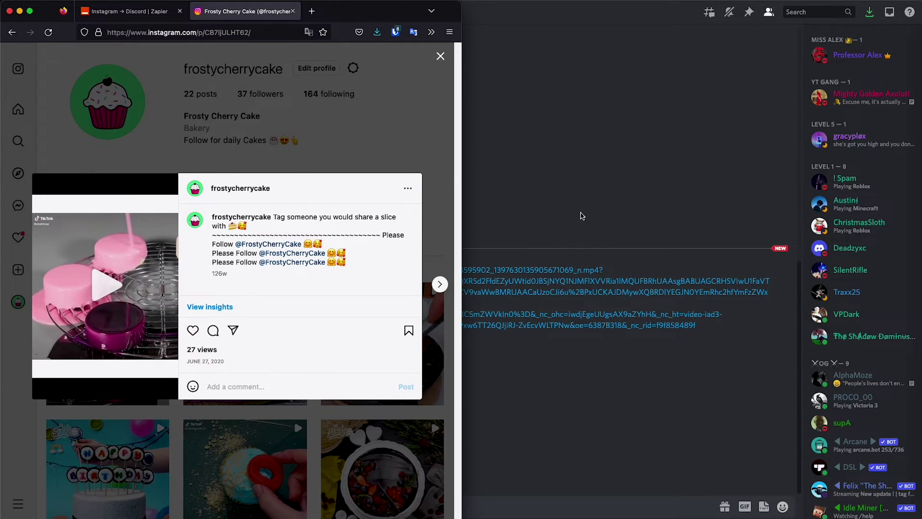
{"action": "left_click", "coordinate": [580, 216]}
{"action": "left_click", "coordinate": [256, 409]}
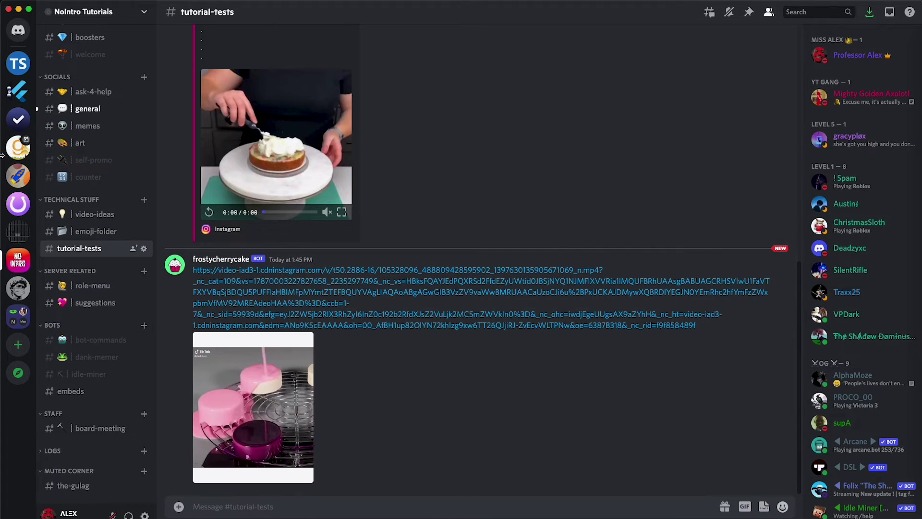
{"action": "left_click", "coordinate": [917, 75]}
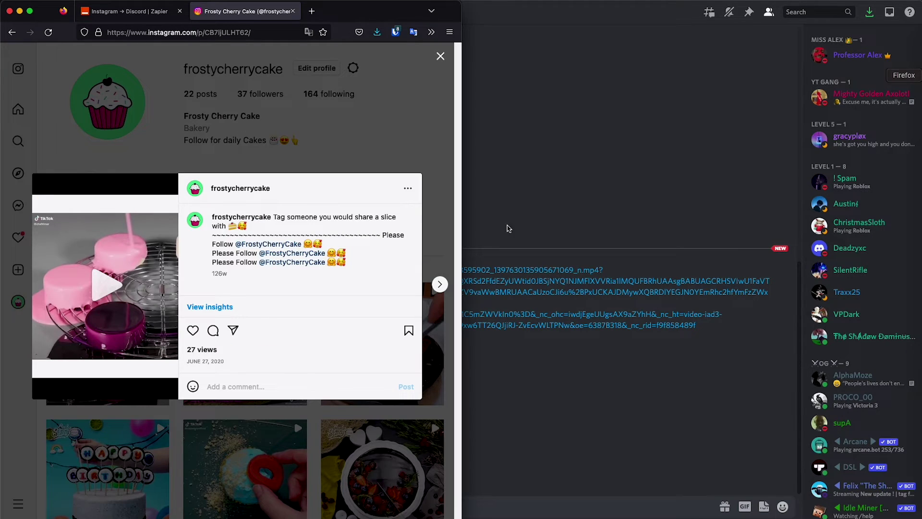
- Continue to Review and turn on the Instagram-to-Discord Zap
{"action": "left_click", "coordinate": [146, 10]}
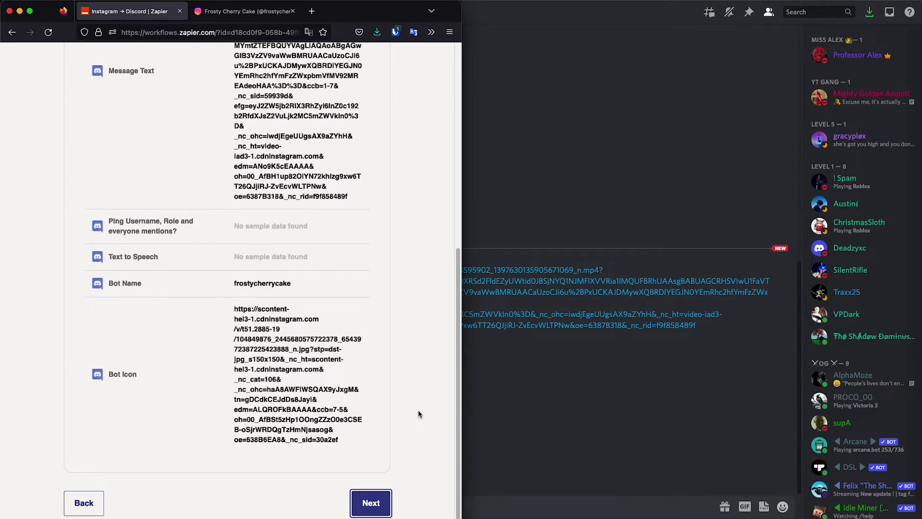
{"action": "left_click", "coordinate": [377, 510]}
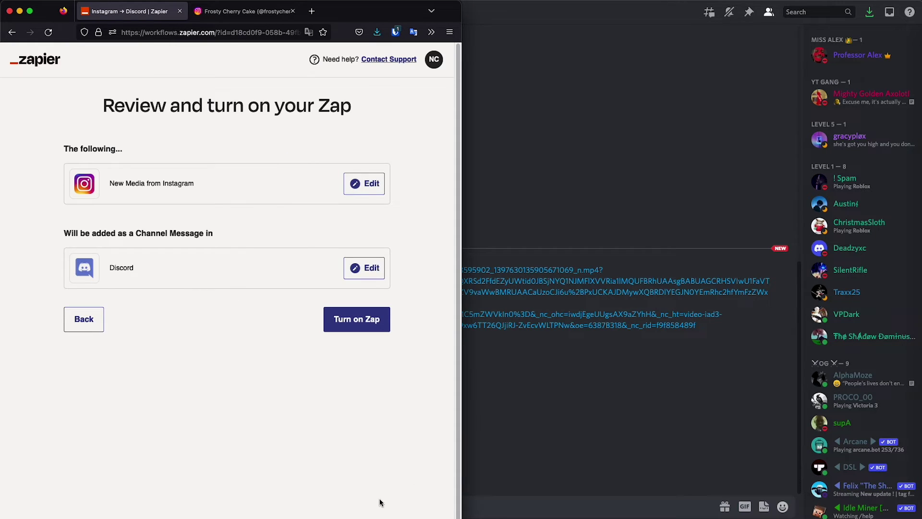
{"action": "left_click", "coordinate": [351, 321]}
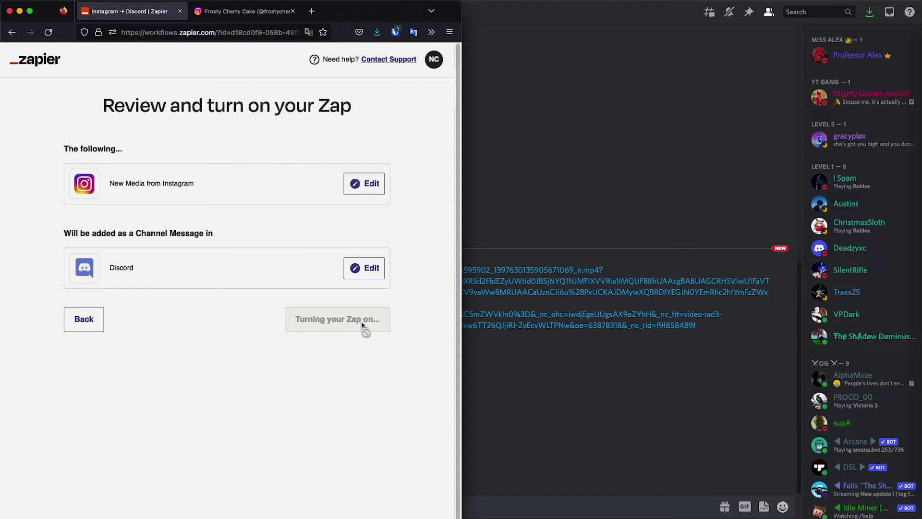
{"action": "left_click", "coordinate": [547, 367]}
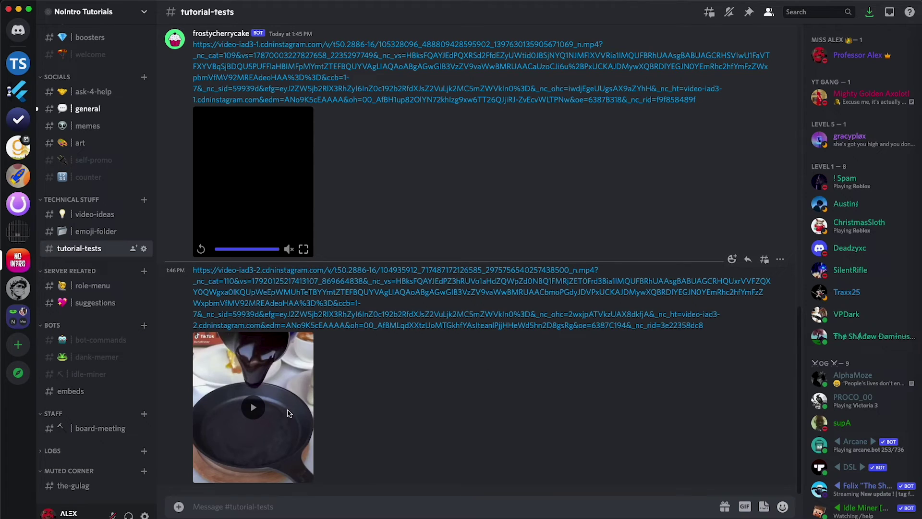
- Play the second frostycherrycake video post and check Zapier's 'Your Zap is on' confirmation
{"action": "left_click", "coordinate": [288, 413]}
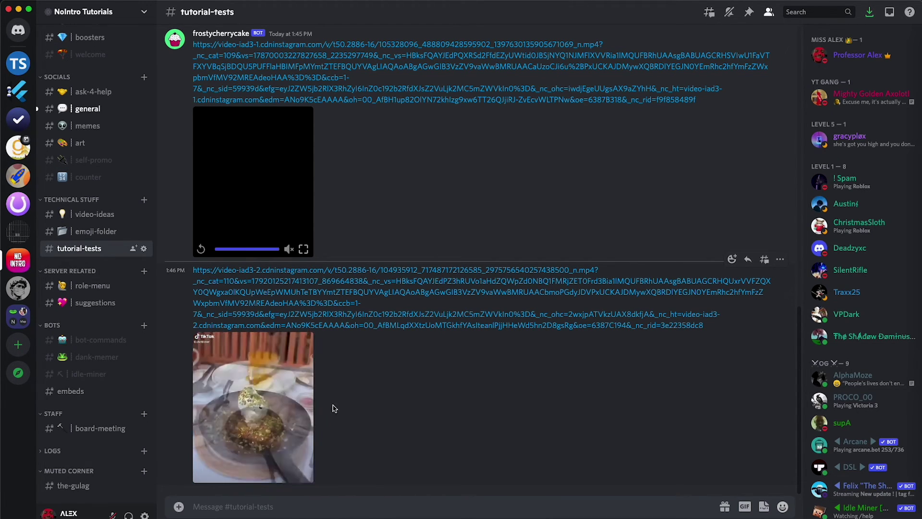
{"action": "key", "text": "super+Tab"}
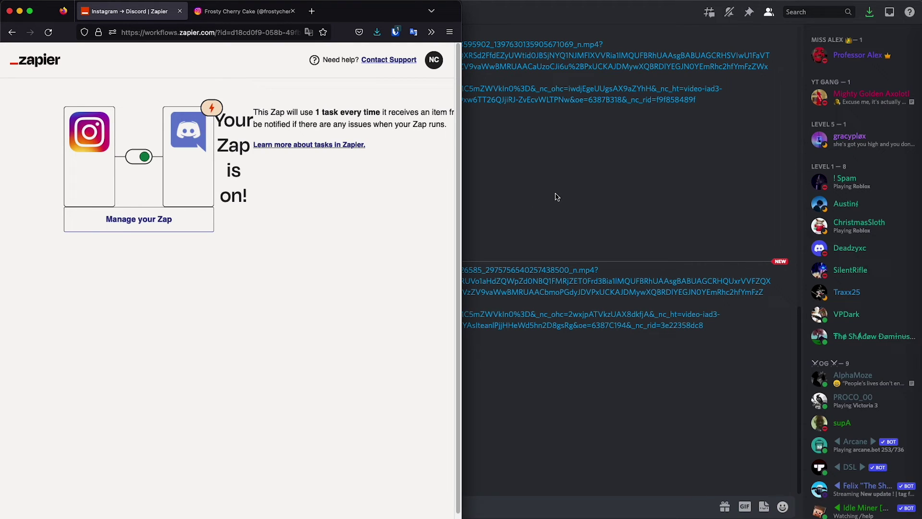
{"action": "left_click", "coordinate": [538, 210]}
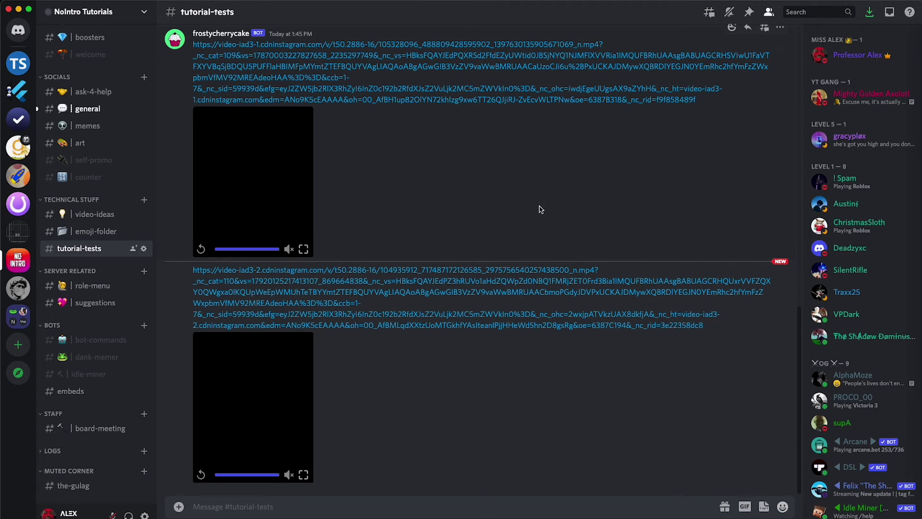
{"action": "left_click", "coordinate": [270, 438]}
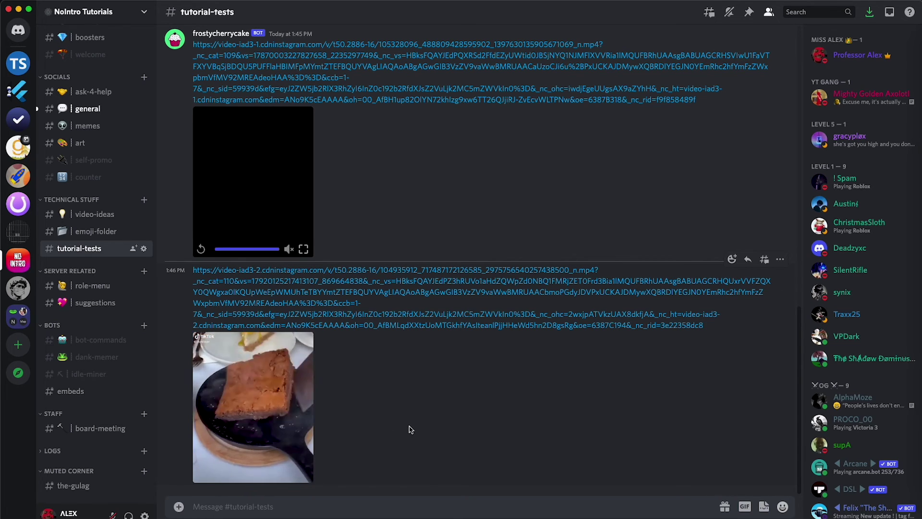